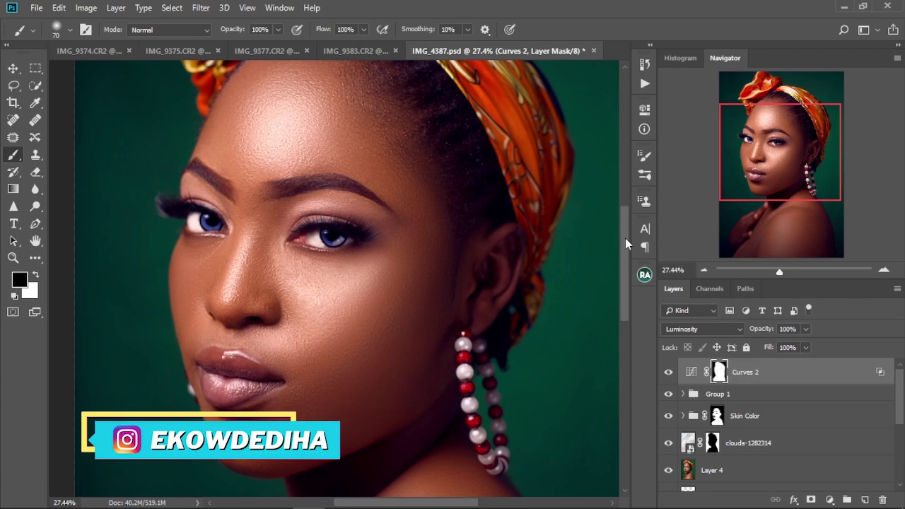
Hide and re-show Curves 2 while panning across the face to compare its effect.
{"action": "scroll", "coordinate": [268, 315], "scroll_direction": "up", "scroll_amount": 3}
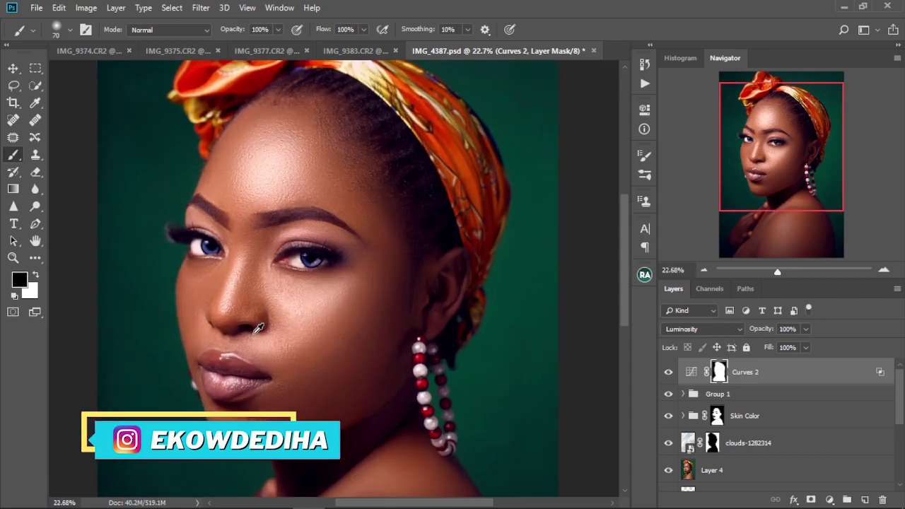
{"action": "scroll", "coordinate": [258, 328], "scroll_direction": "down", "scroll_amount": 3}
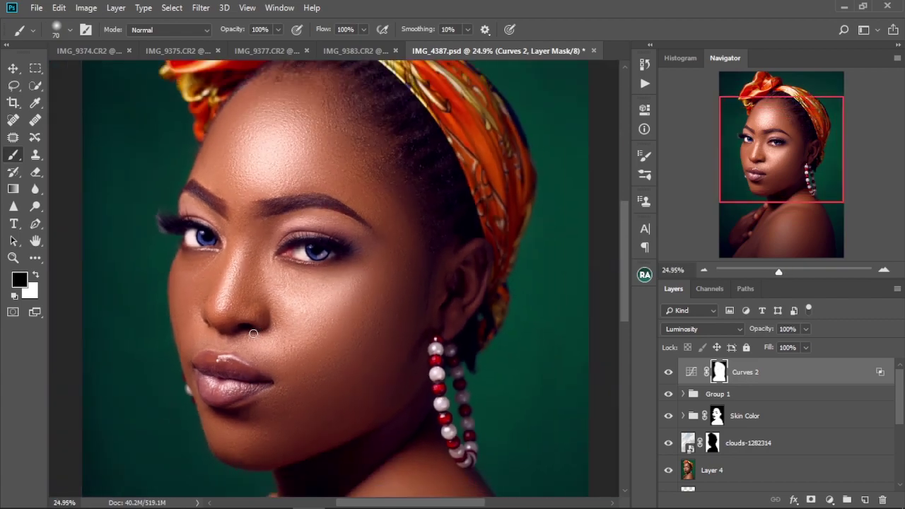
{"action": "scroll", "coordinate": [255, 333], "scroll_direction": "up", "scroll_amount": 2}
{"action": "left_click", "coordinate": [668, 372]}
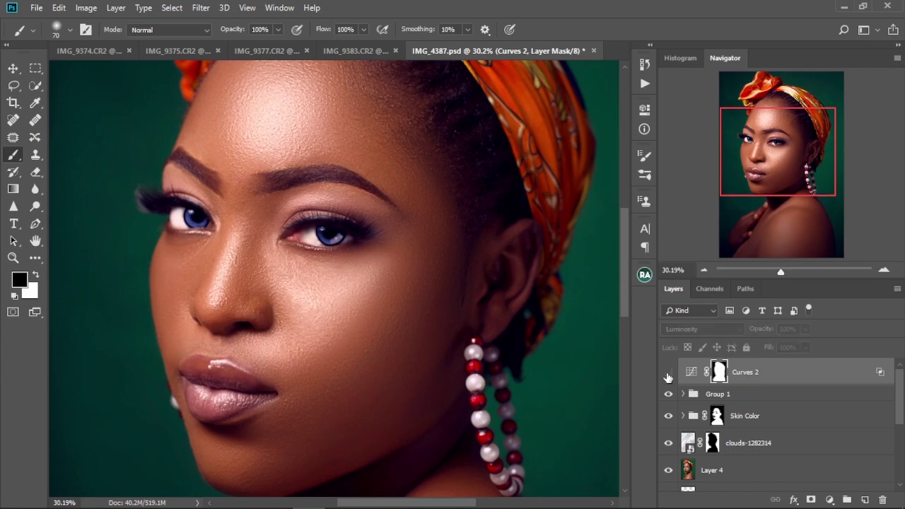
{"action": "left_click_drag", "start_coordinate": [370, 238], "coordinate": [363, 313]}
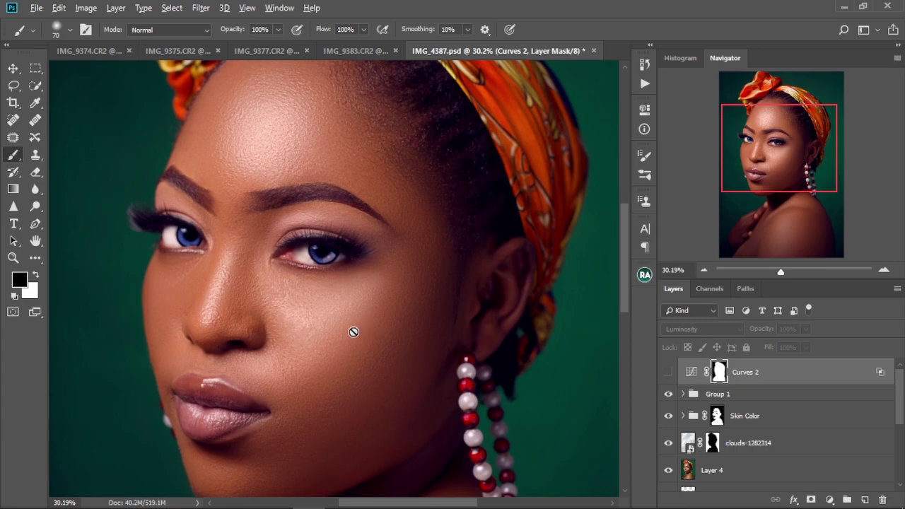
{"action": "scroll", "coordinate": [353, 332], "scroll_direction": "down", "scroll_amount": 1}
{"action": "scroll", "coordinate": [353, 332], "scroll_direction": "down", "scroll_amount": 1}
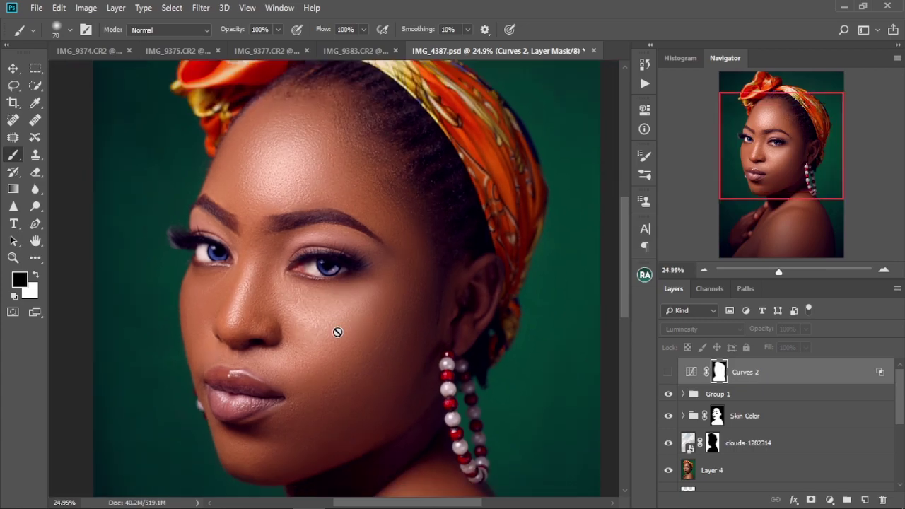
{"action": "scroll", "coordinate": [337, 331], "scroll_direction": "up", "scroll_amount": 1}
{"action": "left_click", "coordinate": [668, 372]}
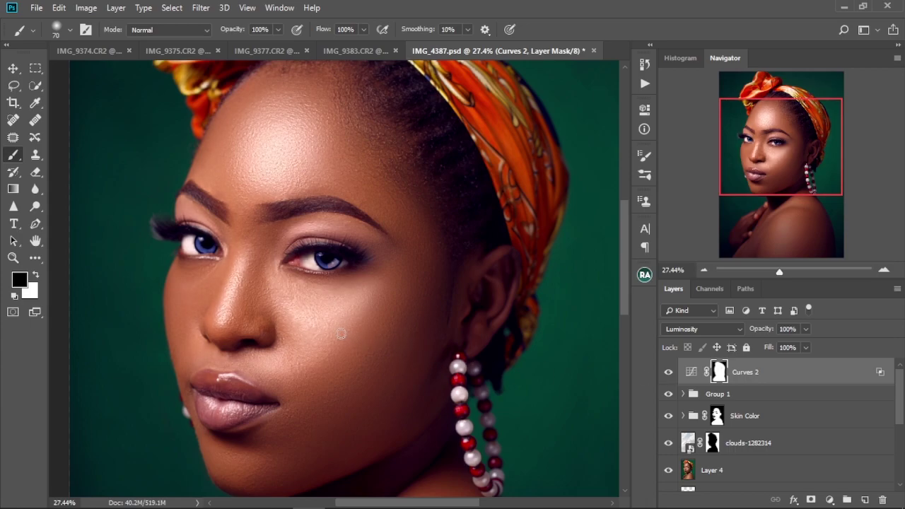
Fit the portrait, zoom in on the cheek, and leave Curves 2 hidden.
{"action": "scroll", "coordinate": [340, 333], "scroll_direction": "down", "scroll_amount": 2}
{"action": "scroll", "coordinate": [345, 327], "scroll_direction": "up", "scroll_amount": 3}
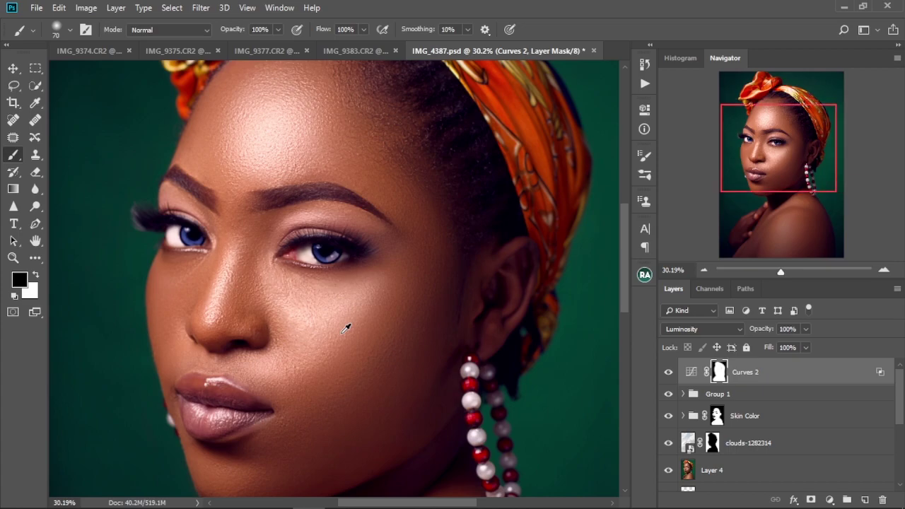
{"action": "scroll", "coordinate": [346, 328], "scroll_direction": "down", "scroll_amount": 1}
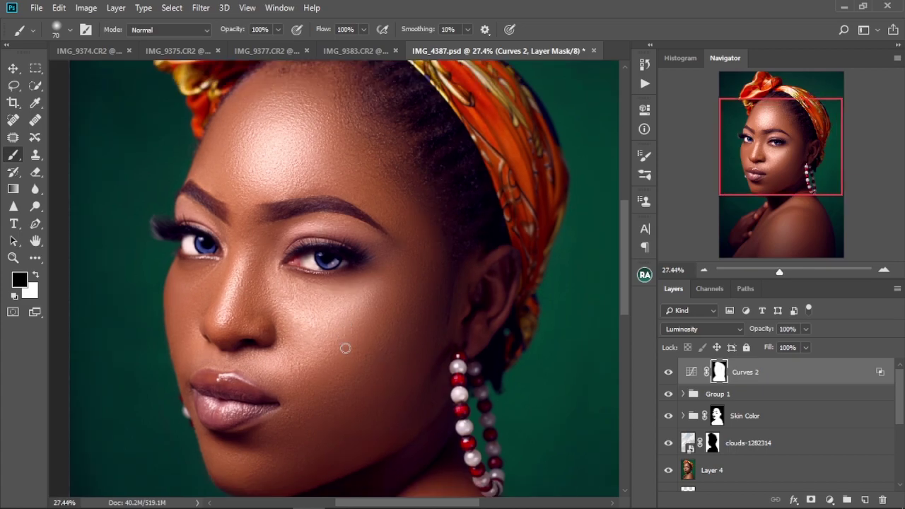
{"action": "left_click_drag", "start_coordinate": [357, 347], "coordinate": [354, 354]}
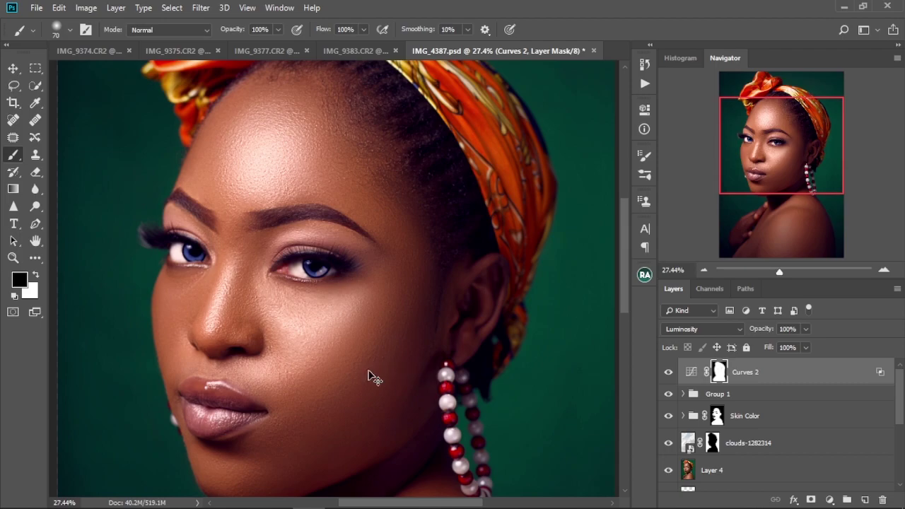
{"action": "key", "text": "ctrl+0"}
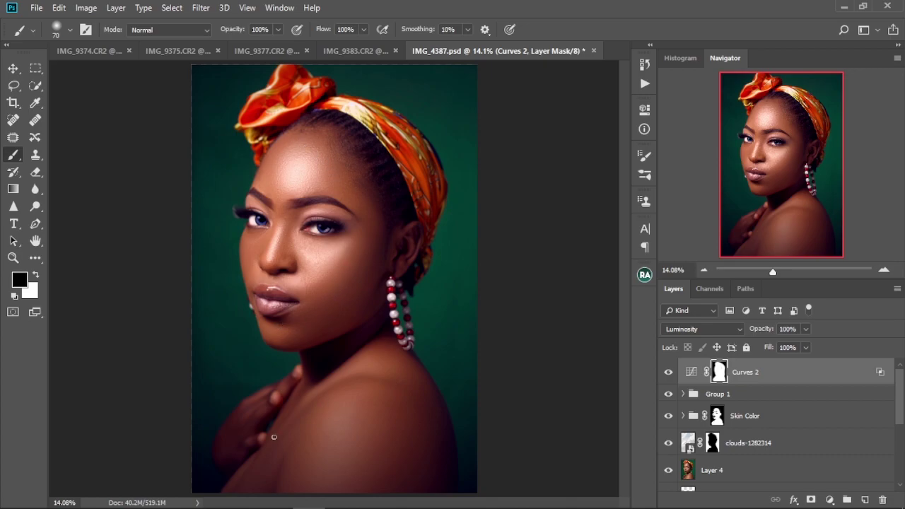
{"action": "mouse_move", "coordinate": [329, 285]}
{"action": "left_mouse_down"}
{"action": "mouse_move", "coordinate": [325, 240]}
{"action": "mouse_move", "coordinate": [338, 335]}
{"action": "mouse_move", "coordinate": [345, 295]}
{"action": "mouse_move", "coordinate": [375, 265]}
{"action": "mouse_move", "coordinate": [362, 311]}
{"action": "mouse_move", "coordinate": [362, 290]}
{"action": "left_mouse_up"}
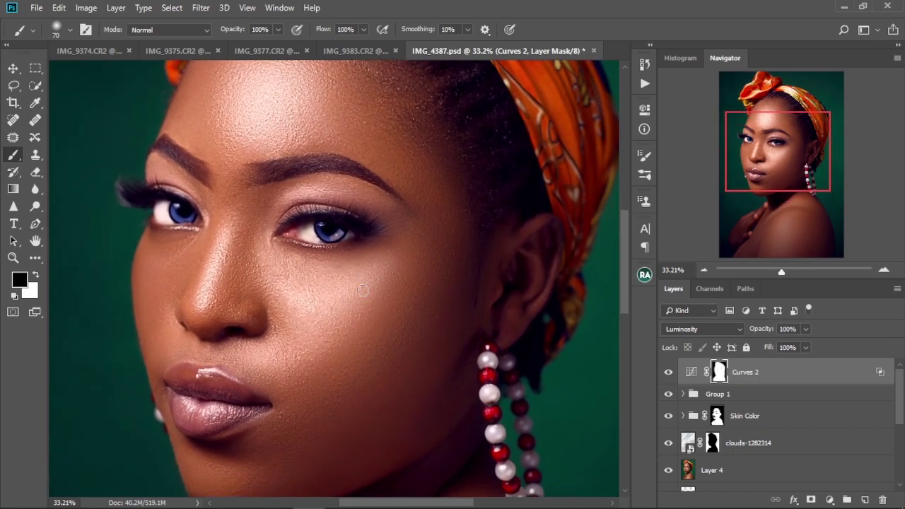
{"action": "scroll", "coordinate": [362, 290], "scroll_direction": "down", "scroll_amount": 3}
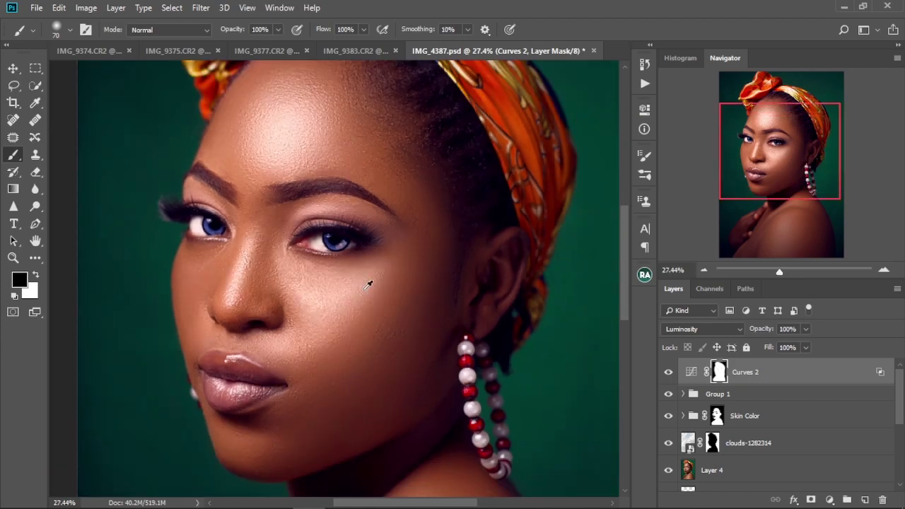
{"action": "left_click_drag", "start_coordinate": [389, 278], "coordinate": [388, 291]}
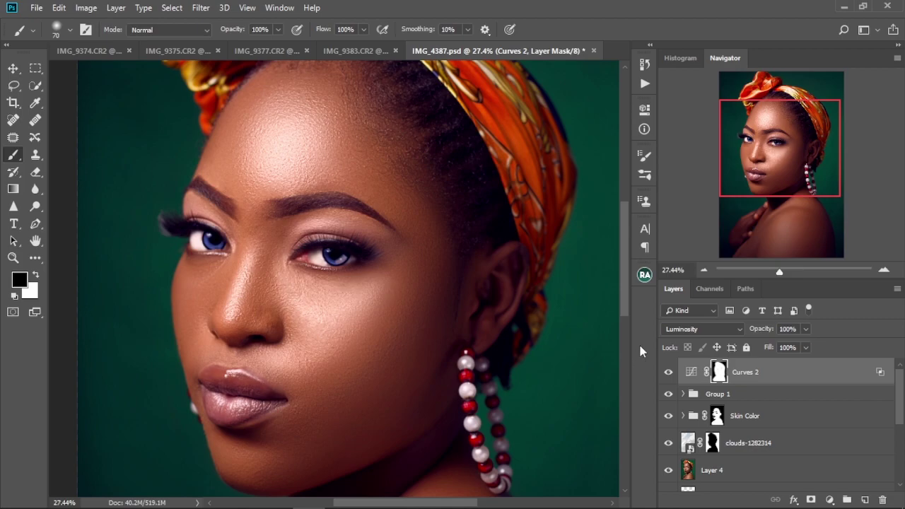
{"action": "left_click", "coordinate": [669, 373]}
{"action": "left_click_drag", "start_coordinate": [359, 296], "coordinate": [416, 307]}
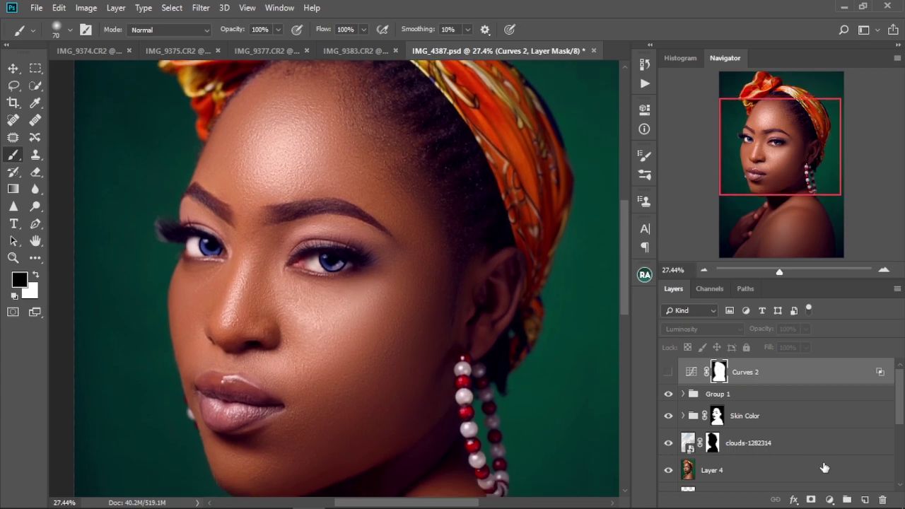
{"action": "left_click", "coordinate": [829, 500]}
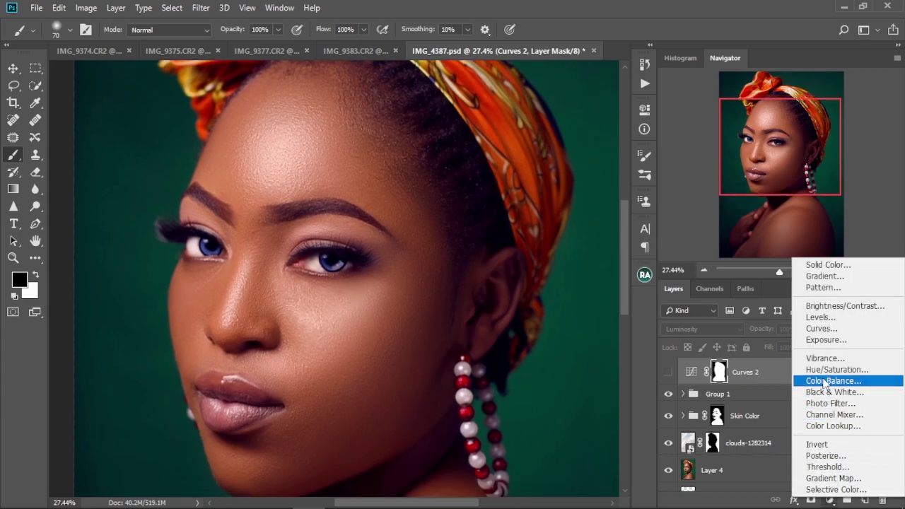
Add a Curves adjustment layer and rename it 'Shine'.
{"action": "left_click", "coordinate": [825, 333]}
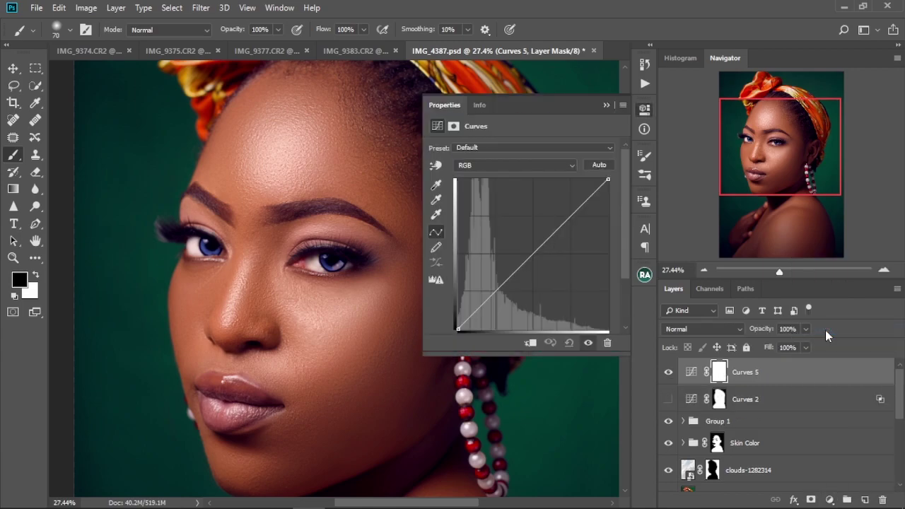
{"action": "double_click", "coordinate": [744, 374]}
{"action": "key", "text": "BackSpace"}
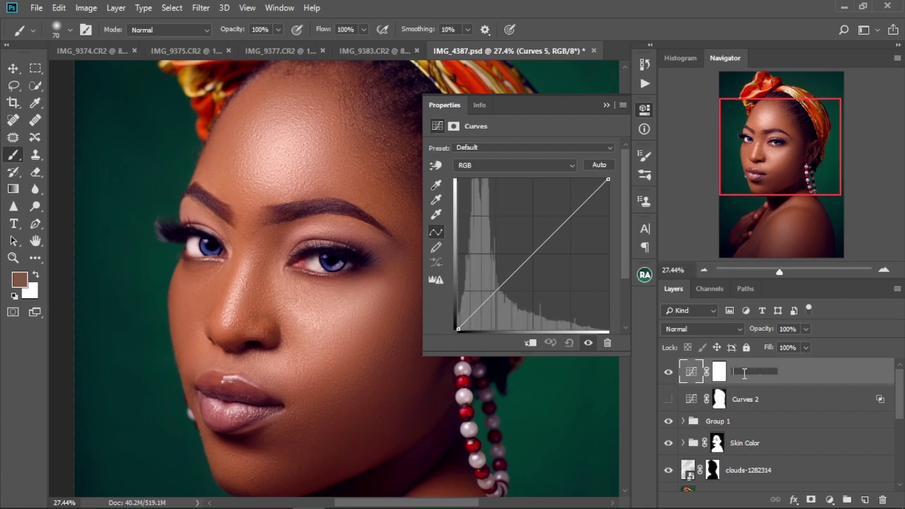
{"action": "type", "text": "Shine"}
{"action": "key", "text": "Return"}
Lift the curve's midpoint to brighten, and set Shine's blend mode to Luminosity.
{"action": "left_click", "coordinate": [530, 253]}
{"action": "left_click_drag", "start_coordinate": [530, 252], "coordinate": [524, 243]}
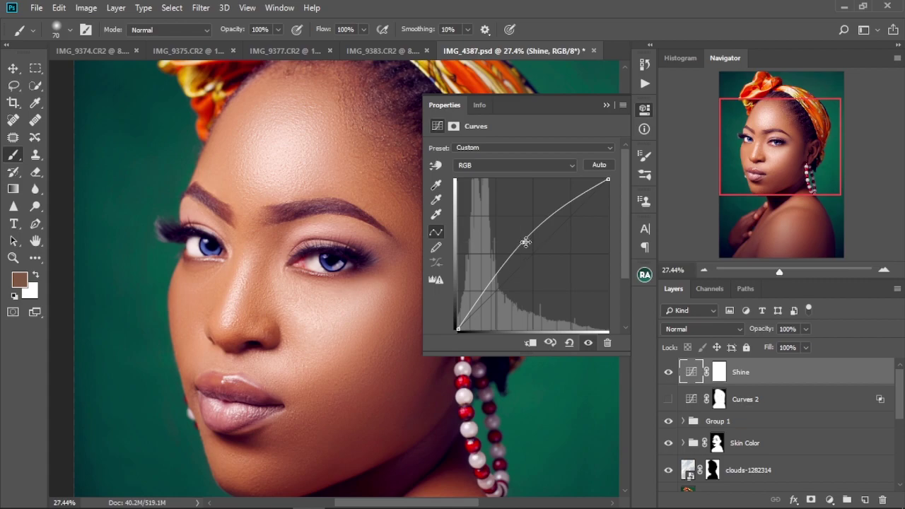
{"action": "left_click", "coordinate": [606, 105]}
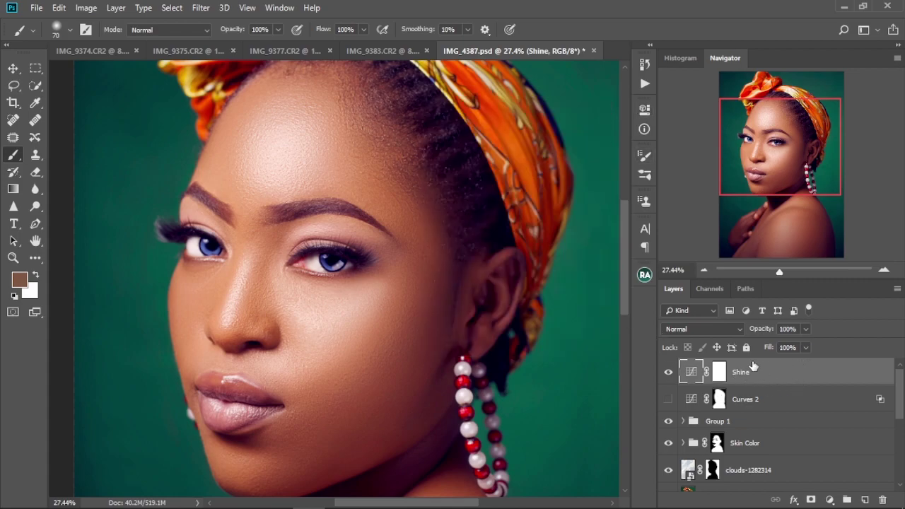
{"action": "left_click", "coordinate": [739, 330]}
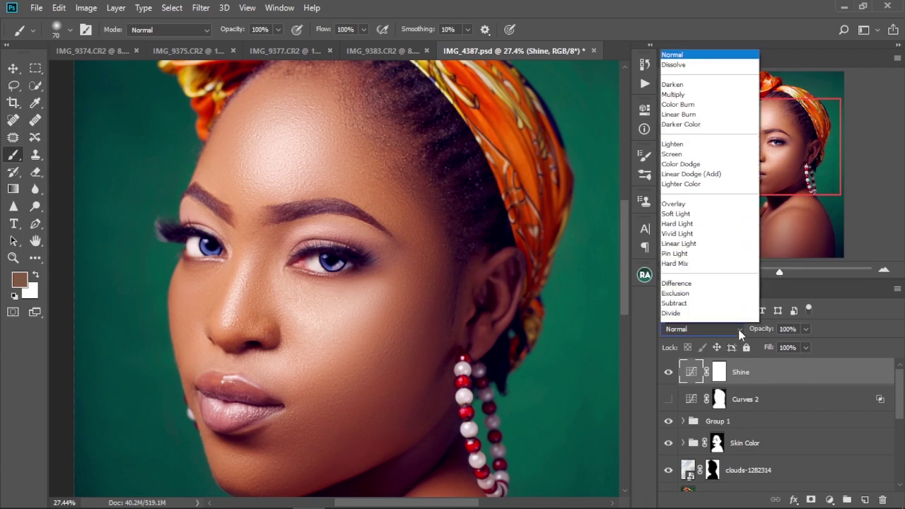
{"action": "left_click", "coordinate": [685, 317]}
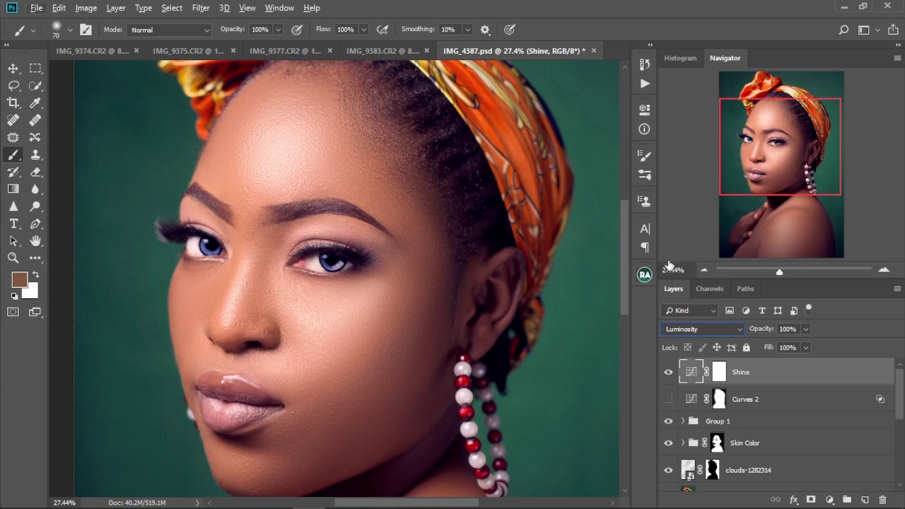
{"action": "scroll", "coordinate": [625, 256], "scroll_direction": "down", "scroll_amount": 1}
In Shine's Blending Options, raise the Underlying Layer black Blend If slider to 121.
{"action": "key", "text": "v"}
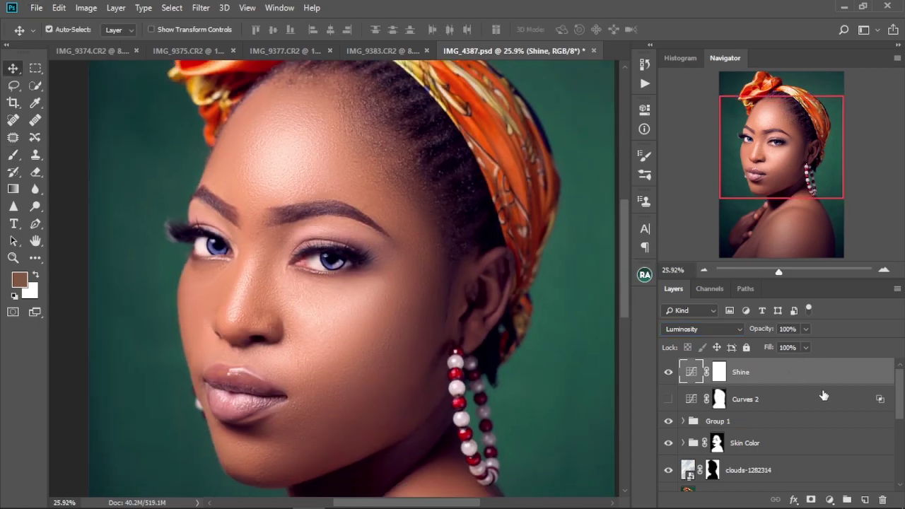
{"action": "double_click", "coordinate": [777, 374]}
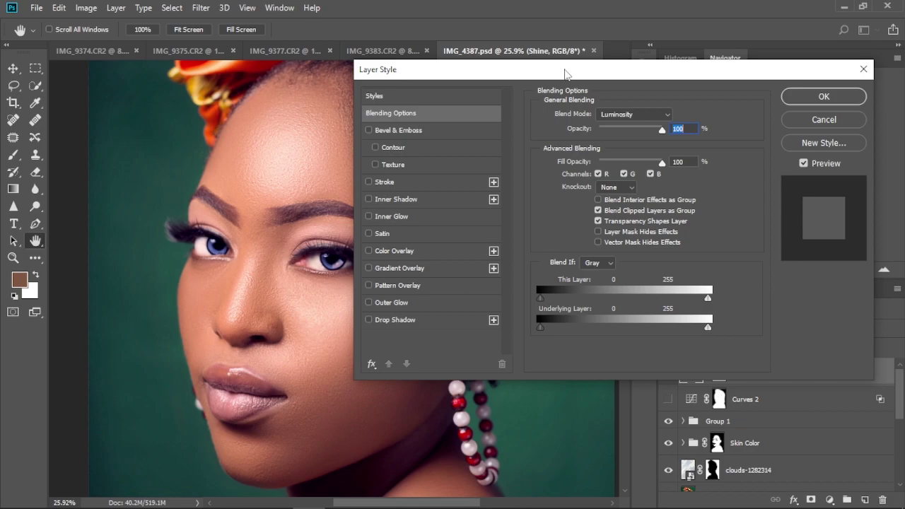
{"action": "left_click_drag", "start_coordinate": [565, 74], "coordinate": [672, 66]}
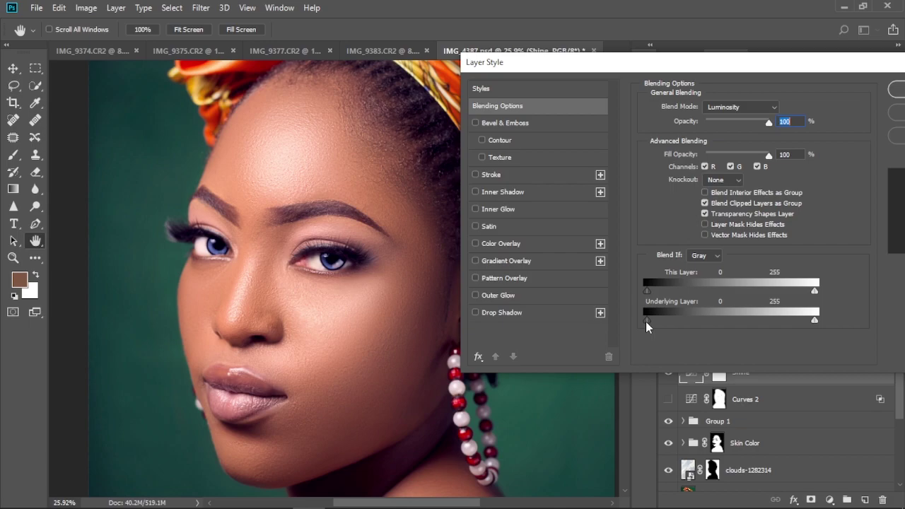
{"action": "left_click_drag", "start_coordinate": [645, 322], "coordinate": [726, 317]}
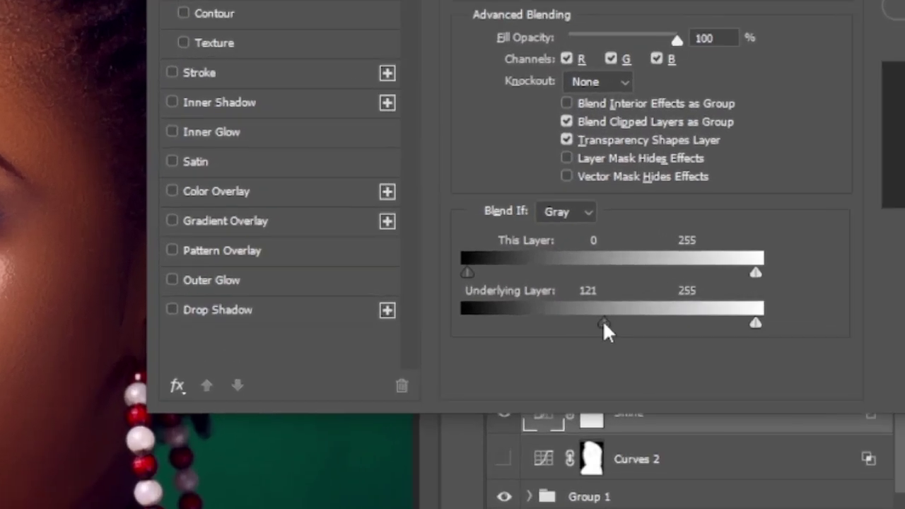
{"action": "left_click_drag", "start_coordinate": [727, 320], "coordinate": [726, 320], "text": "alt"}
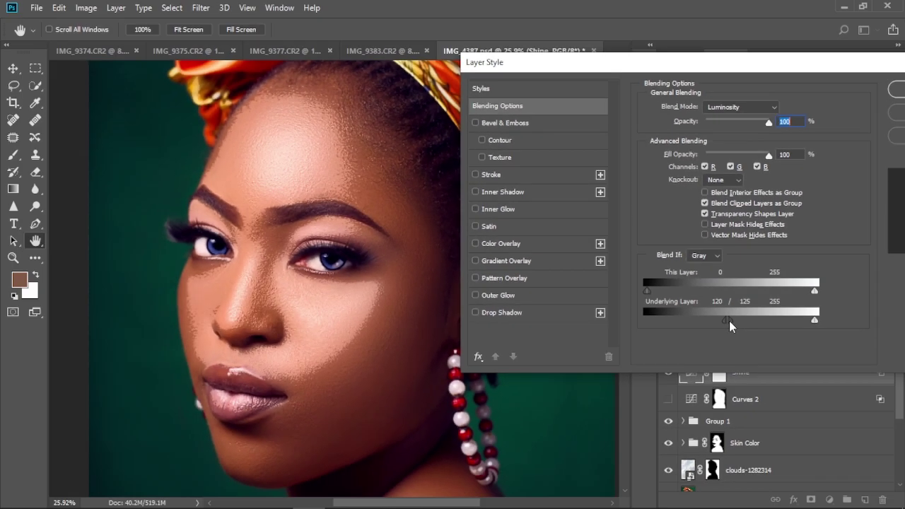
Split the Underlying Layer black slider to 116/174 and apply the blending options.
{"action": "left_click_drag", "start_coordinate": [608, 324], "coordinate": [614, 325]}
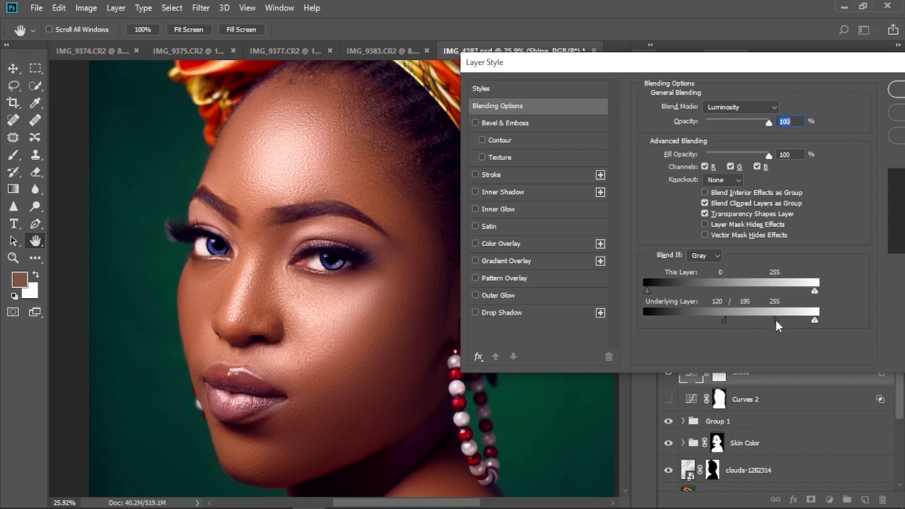
{"action": "left_click_drag", "start_coordinate": [780, 320], "coordinate": [760, 316]}
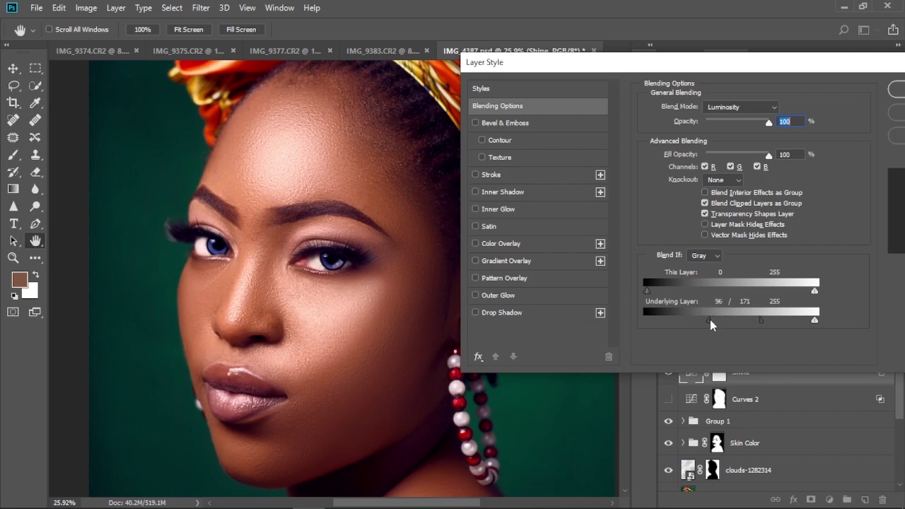
{"action": "left_click_drag", "start_coordinate": [726, 324], "coordinate": [730, 326]}
{"action": "mouse_move", "coordinate": [815, 319]}
{"action": "left_mouse_down"}
{"action": "mouse_move", "coordinate": [777, 317]}
{"action": "mouse_move", "coordinate": [806, 322]}
{"action": "left_mouse_up"}
{"action": "mouse_move", "coordinate": [757, 319]}
{"action": "left_mouse_down"}
{"action": "mouse_move", "coordinate": [748, 321]}
{"action": "mouse_move", "coordinate": [762, 323]}
{"action": "left_mouse_up"}
{"action": "left_click_drag", "start_coordinate": [746, 67], "coordinate": [607, 78]}
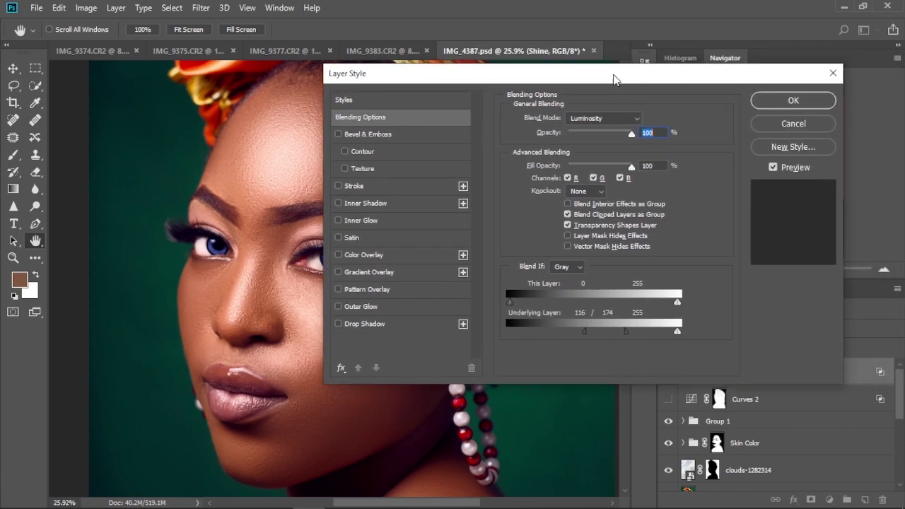
{"action": "left_click", "coordinate": [793, 102]}
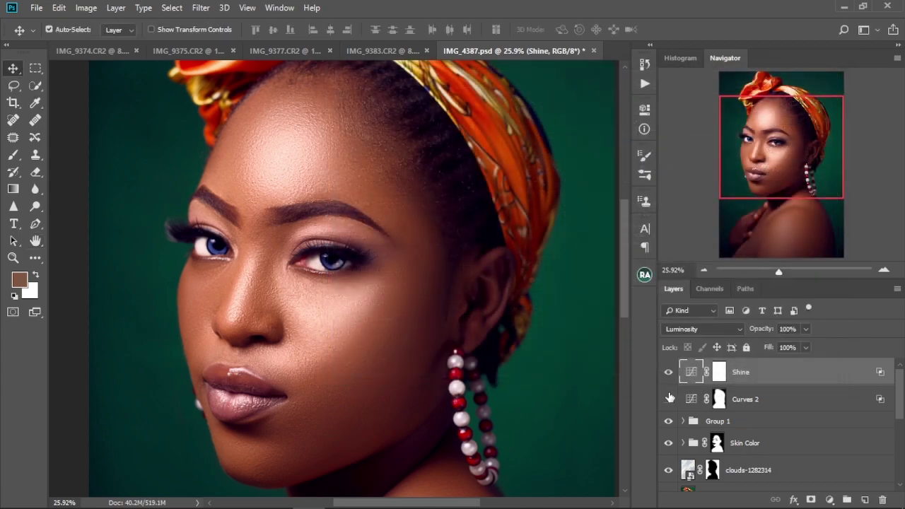
Hide Curves 2 and invert Shine's layer mask to black.
{"action": "left_click", "coordinate": [668, 398]}
{"action": "left_click", "coordinate": [668, 373]}
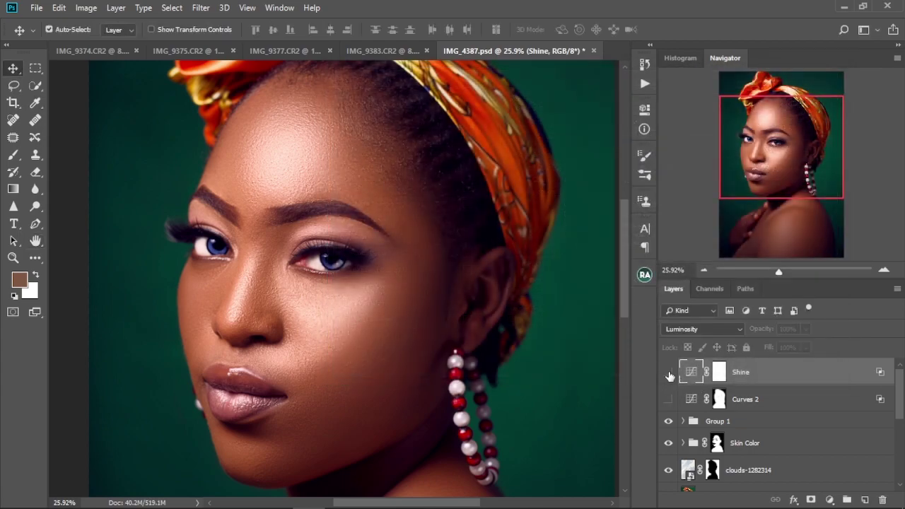
{"action": "left_click", "coordinate": [669, 373]}
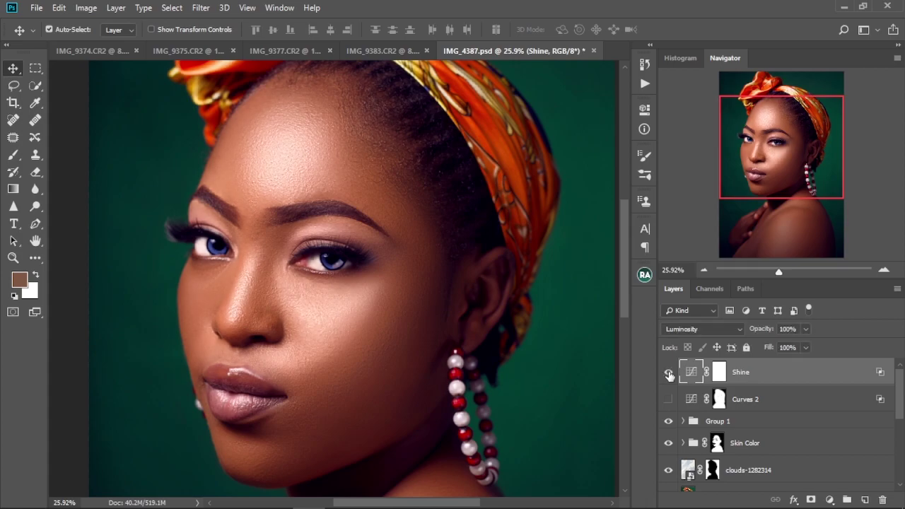
{"action": "left_click", "coordinate": [719, 372]}
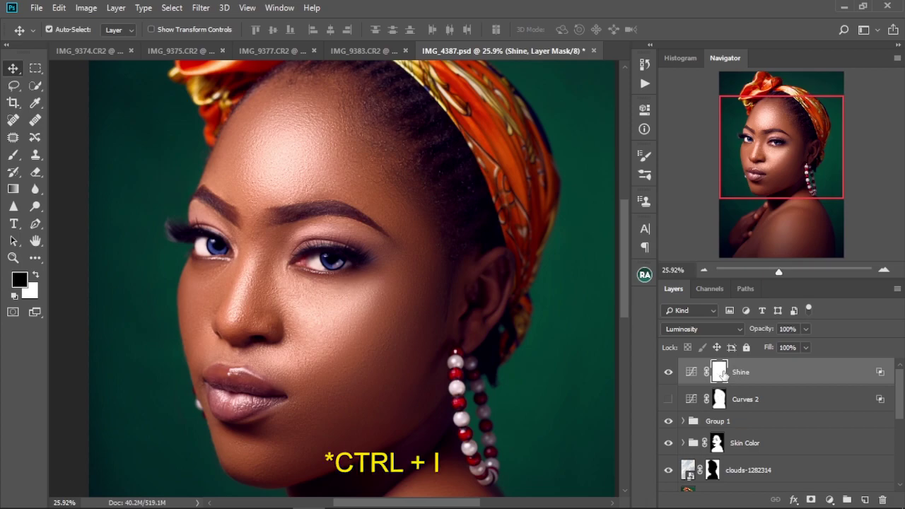
{"action": "key", "text": "ctrl+i"}
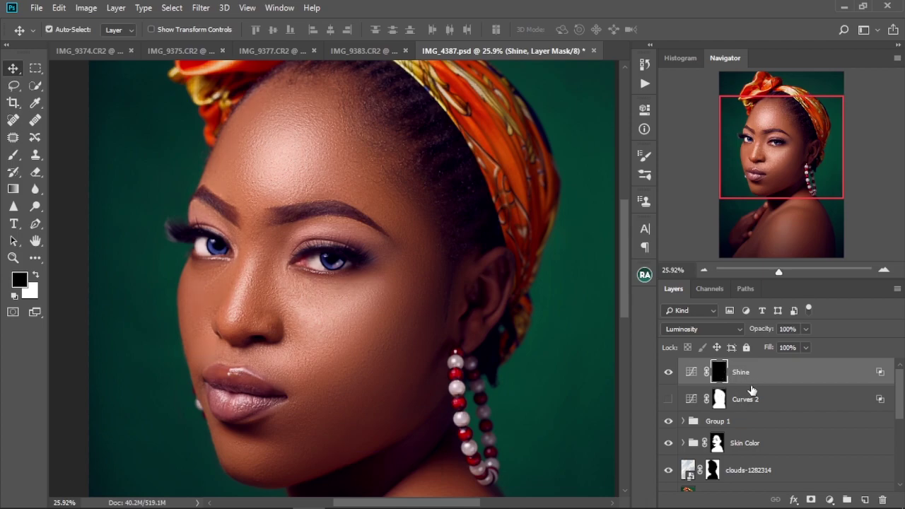
{"action": "left_click", "coordinate": [13, 155]}
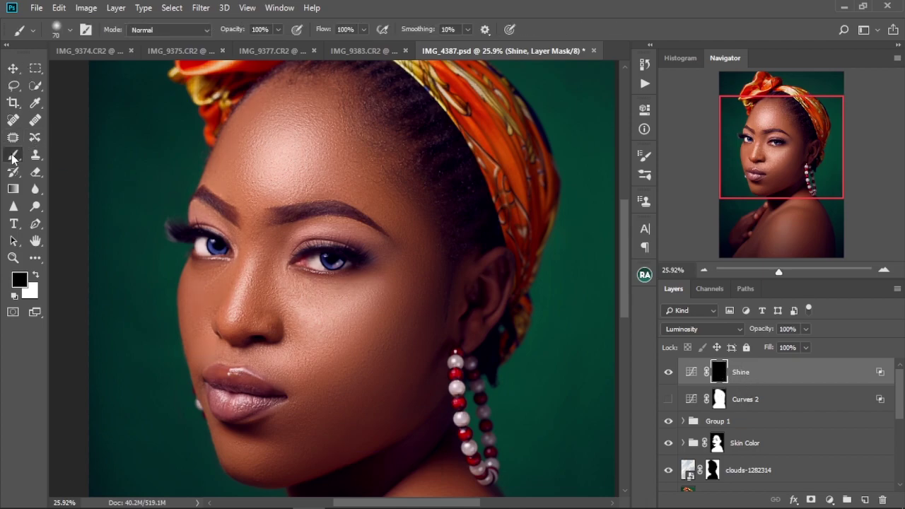
Paint Shine's glow back over the forehead and nose with a large soft round white brush.
{"action": "key", "text": "bracketright"}
{"action": "key", "text": "bracketright"}
{"action": "key", "text": "bracketright"}
{"action": "key", "text": "bracketright"}
{"action": "key", "text": "bracketright"}
{"action": "key", "text": "bracketright"}
{"action": "key", "text": "bracketright"}
{"action": "key", "text": "bracketright"}
{"action": "key", "text": "bracketright"}
{"action": "key", "text": "bracketright"}
{"action": "left_click", "coordinate": [34, 276]}
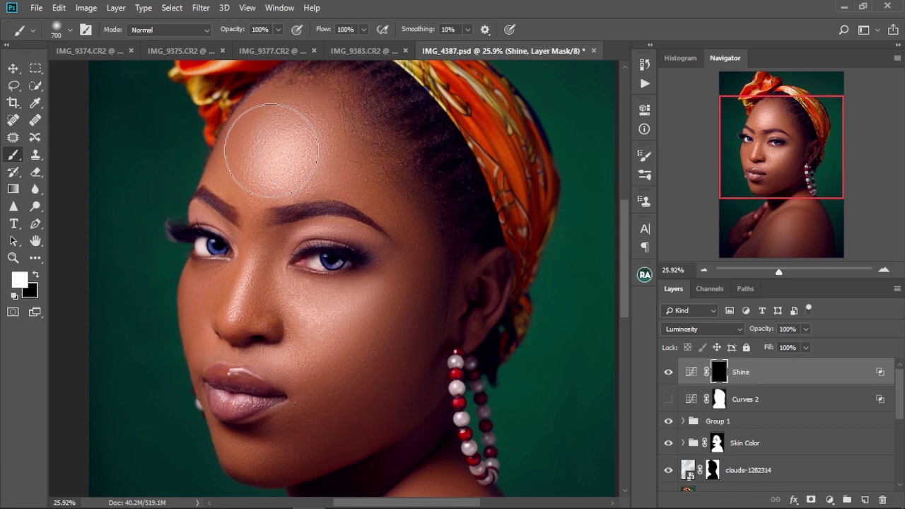
{"action": "left_click", "coordinate": [70, 31]}
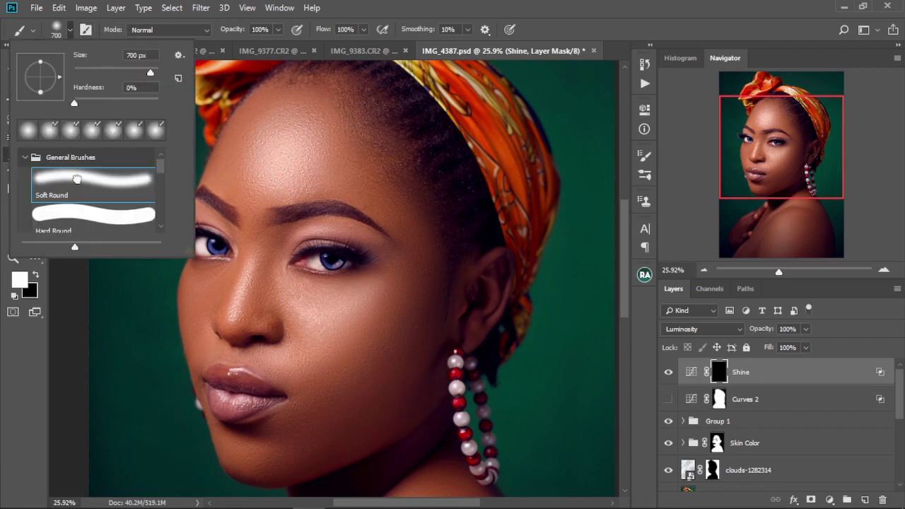
{"action": "left_click", "coordinate": [365, 3]}
{"action": "mouse_move", "coordinate": [305, 133]}
{"action": "left_mouse_down"}
{"action": "mouse_move", "coordinate": [263, 185]}
{"action": "mouse_move", "coordinate": [265, 168]}
{"action": "mouse_move", "coordinate": [251, 289]}
{"action": "mouse_move", "coordinate": [251, 255]}
{"action": "mouse_move", "coordinate": [258, 309]}
{"action": "mouse_move", "coordinate": [261, 273]}
{"action": "mouse_move", "coordinate": [283, 322]}
{"action": "mouse_move", "coordinate": [369, 298]}
{"action": "mouse_move", "coordinate": [329, 326]}
{"action": "mouse_move", "coordinate": [385, 292]}
{"action": "mouse_move", "coordinate": [367, 194]}
{"action": "mouse_move", "coordinate": [316, 156]}
{"action": "mouse_move", "coordinate": [378, 174]}
{"action": "mouse_move", "coordinate": [316, 121]}
{"action": "mouse_move", "coordinate": [390, 215]}
{"action": "mouse_move", "coordinate": [383, 266]}
{"action": "mouse_move", "coordinate": [331, 312]}
{"action": "mouse_move", "coordinate": [305, 356]}
{"action": "mouse_move", "coordinate": [316, 351]}
{"action": "mouse_move", "coordinate": [317, 410]}
{"action": "mouse_move", "coordinate": [312, 402]}
{"action": "mouse_move", "coordinate": [292, 428]}
{"action": "mouse_move", "coordinate": [256, 390]}
{"action": "mouse_move", "coordinate": [233, 321]}
{"action": "mouse_move", "coordinate": [243, 293]}
{"action": "mouse_move", "coordinate": [235, 329]}
{"action": "mouse_move", "coordinate": [248, 208]}
{"action": "mouse_move", "coordinate": [234, 244]}
{"action": "mouse_move", "coordinate": [253, 253]}
{"action": "mouse_move", "coordinate": [286, 214]}
{"action": "mouse_move", "coordinate": [367, 202]}
{"action": "mouse_move", "coordinate": [364, 189]}
{"action": "mouse_move", "coordinate": [412, 291]}
{"action": "mouse_move", "coordinate": [393, 322]}
{"action": "mouse_move", "coordinate": [341, 364]}
{"action": "mouse_move", "coordinate": [364, 270]}
{"action": "left_mouse_up"}
{"action": "scroll", "coordinate": [340, 364], "scroll_direction": "down", "scroll_amount": 3}
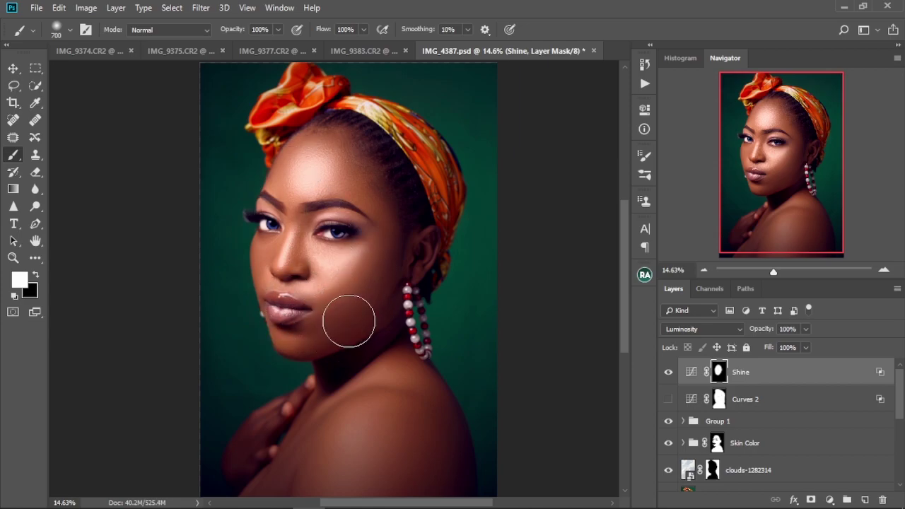
{"action": "scroll", "coordinate": [325, 228], "scroll_direction": "up", "scroll_amount": 5}
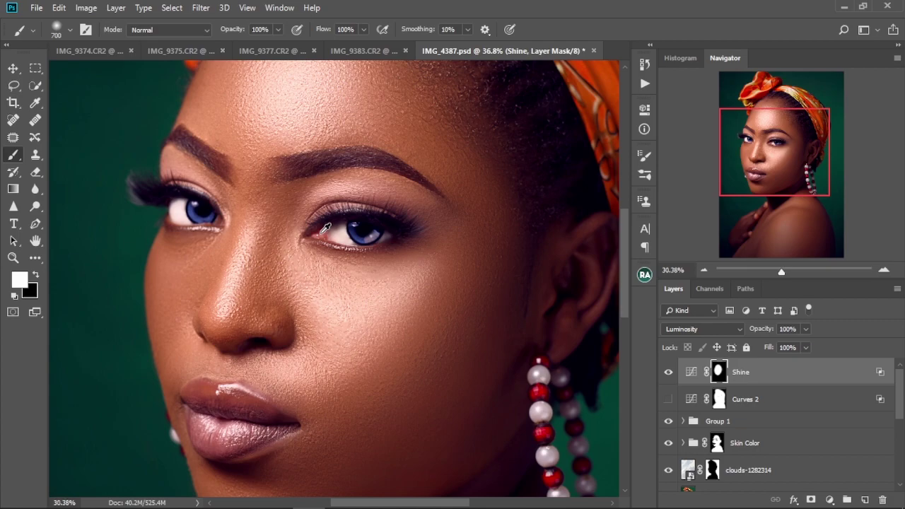
{"action": "scroll", "coordinate": [325, 228], "scroll_direction": "down", "scroll_amount": 2}
{"action": "scroll", "coordinate": [325, 227], "scroll_direction": "up", "scroll_amount": 1}
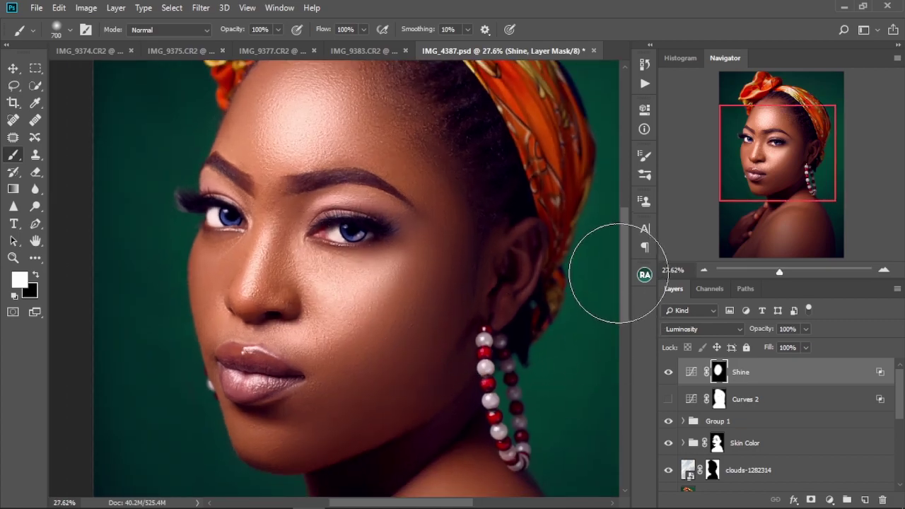
{"action": "left_click_drag", "start_coordinate": [625, 268], "coordinate": [623, 262]}
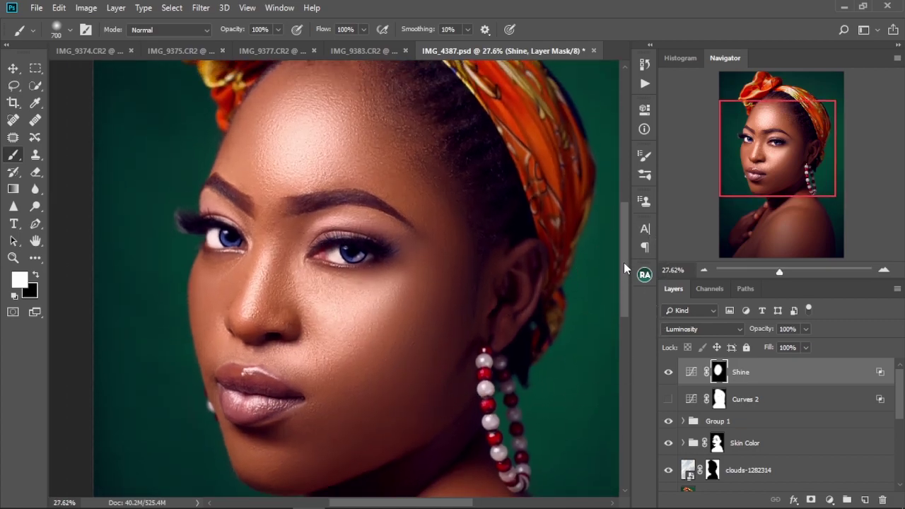
Test lower Shine opacities against the hidden view, then restore opacity to 100%.
{"action": "left_click", "coordinate": [668, 372]}
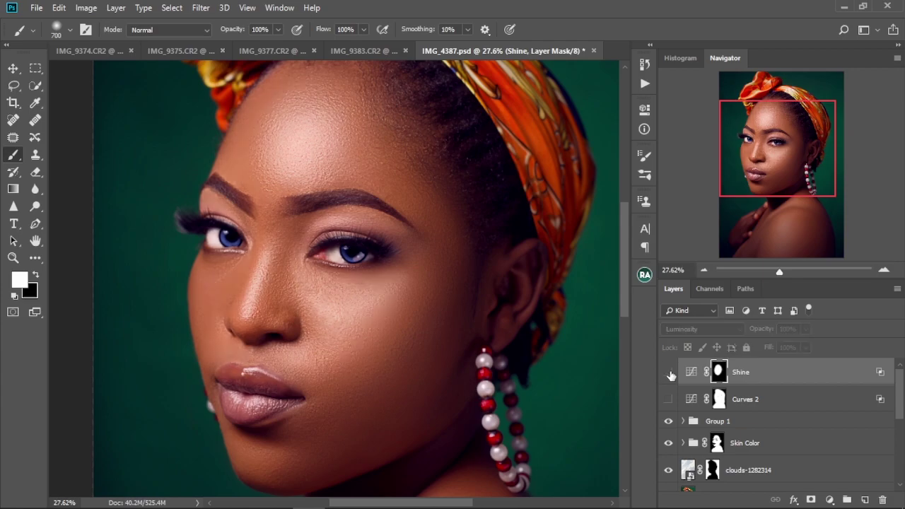
{"action": "left_click", "coordinate": [668, 373]}
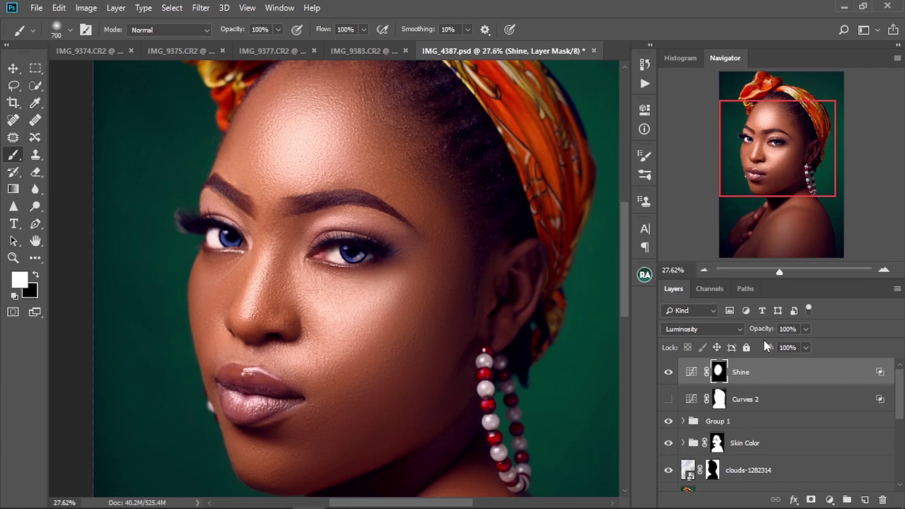
{"action": "left_click_drag", "start_coordinate": [765, 331], "coordinate": [762, 332]}
{"action": "key", "text": "Return"}
{"action": "left_click", "coordinate": [769, 403]}
{"action": "left_click", "coordinate": [767, 372]}
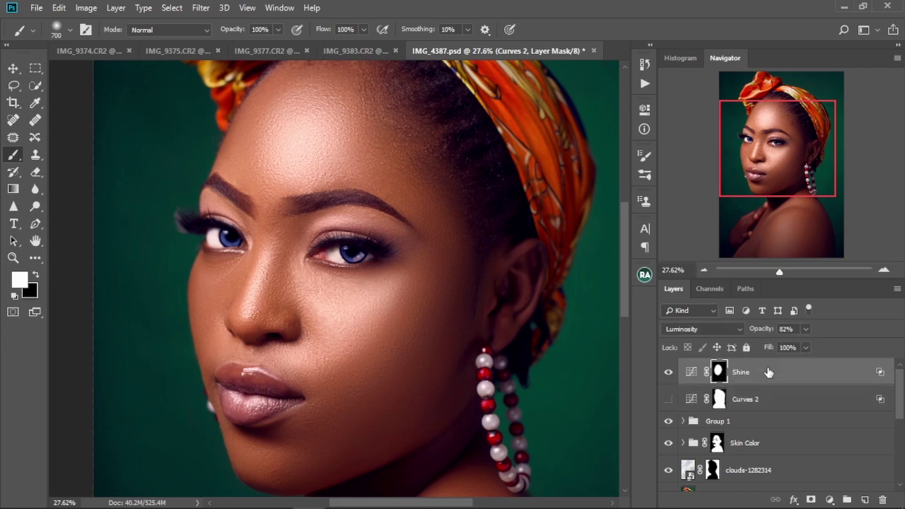
{"action": "left_click_drag", "start_coordinate": [760, 332], "coordinate": [764, 333]}
{"action": "key", "text": "Return"}
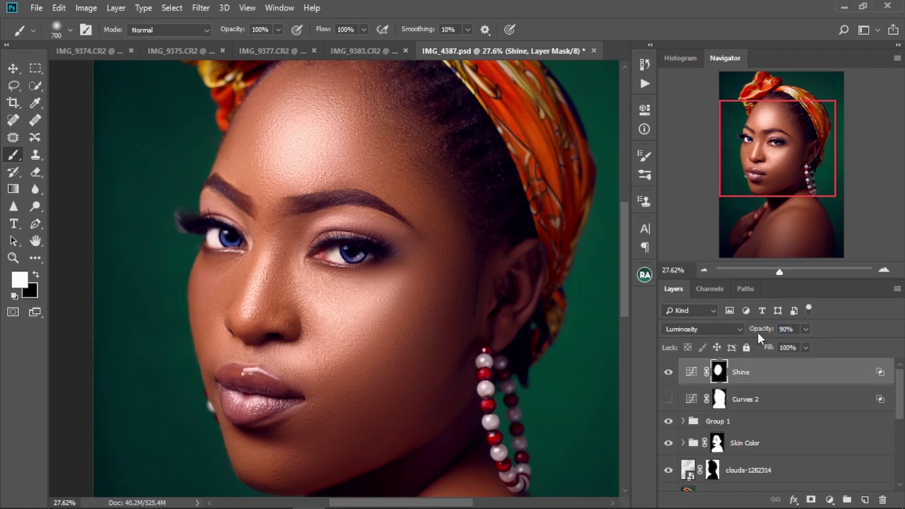
{"action": "left_click_drag", "start_coordinate": [759, 332], "coordinate": [783, 333]}
{"action": "key", "text": "Return"}
{"action": "key", "text": "ctrl+2"}
{"action": "key", "text": "h"}
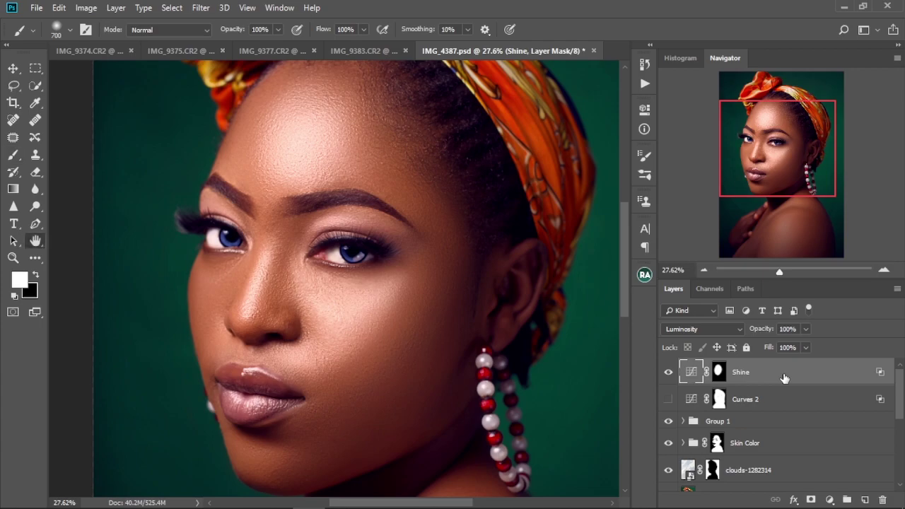
{"action": "double_click", "coordinate": [783, 375]}
Tighten Shine's Underlying Layer Blend If split to 130/180 and apply it.
{"action": "left_click_drag", "start_coordinate": [526, 78], "coordinate": [673, 65]}
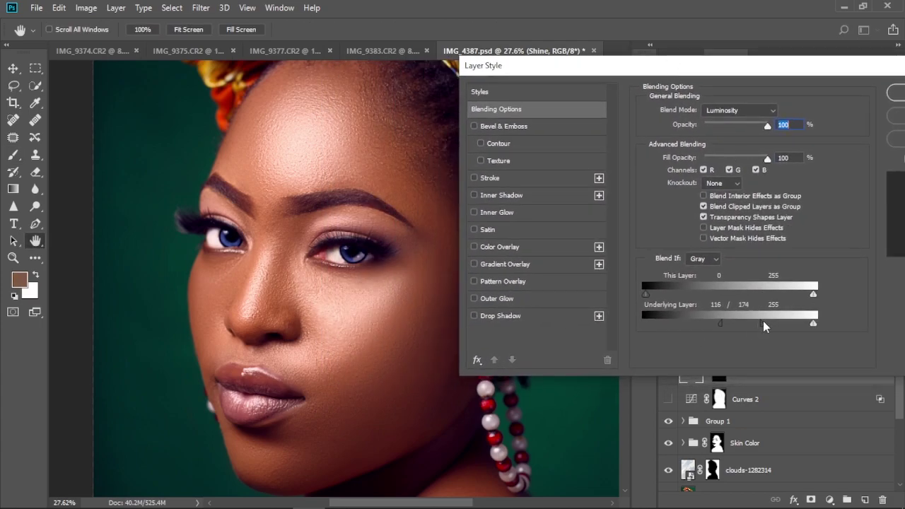
{"action": "left_click_drag", "start_coordinate": [771, 321], "coordinate": [745, 321]}
{"action": "left_click_drag", "start_coordinate": [720, 326], "coordinate": [743, 329]}
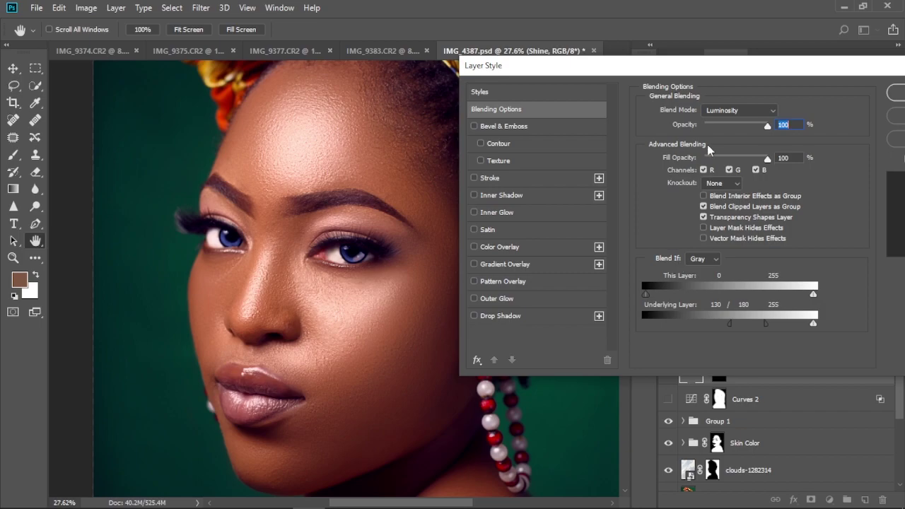
{"action": "left_click_drag", "start_coordinate": [769, 72], "coordinate": [633, 63]}
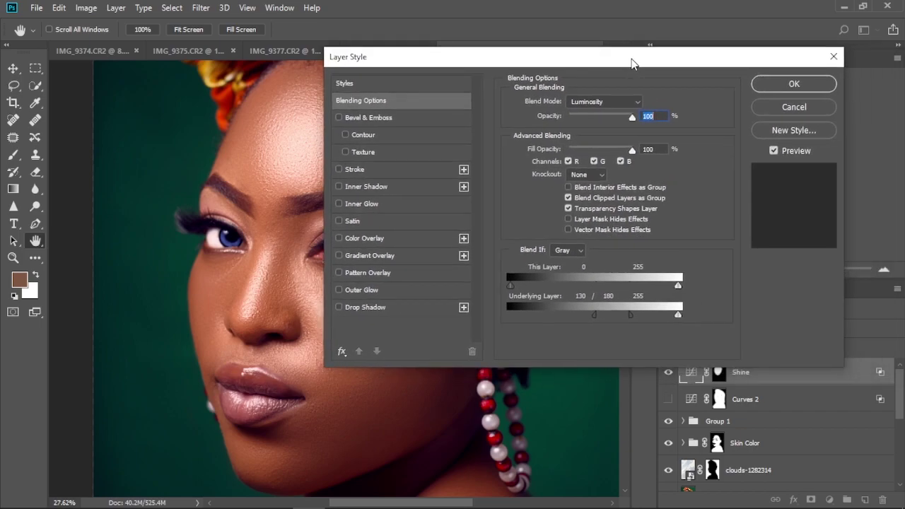
{"action": "left_click", "coordinate": [795, 84]}
Lower Shine's opacity to 81%, toggling the layer to compare the glow.
{"action": "scroll", "coordinate": [320, 235], "scroll_direction": "down", "scroll_amount": 3}
{"action": "scroll", "coordinate": [320, 235], "scroll_direction": "up", "scroll_amount": 1}
{"action": "scroll", "coordinate": [319, 235], "scroll_direction": "down", "scroll_amount": 1}
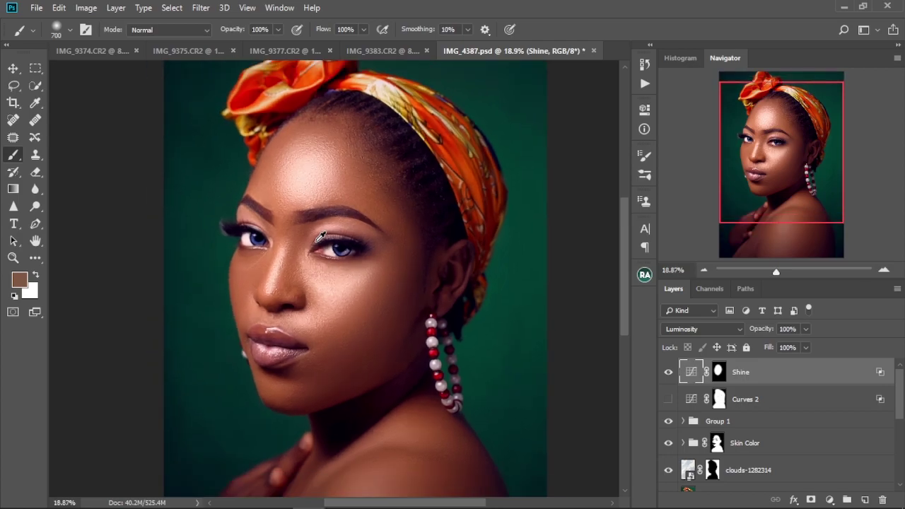
{"action": "scroll", "coordinate": [385, 260], "scroll_direction": "up", "scroll_amount": 2}
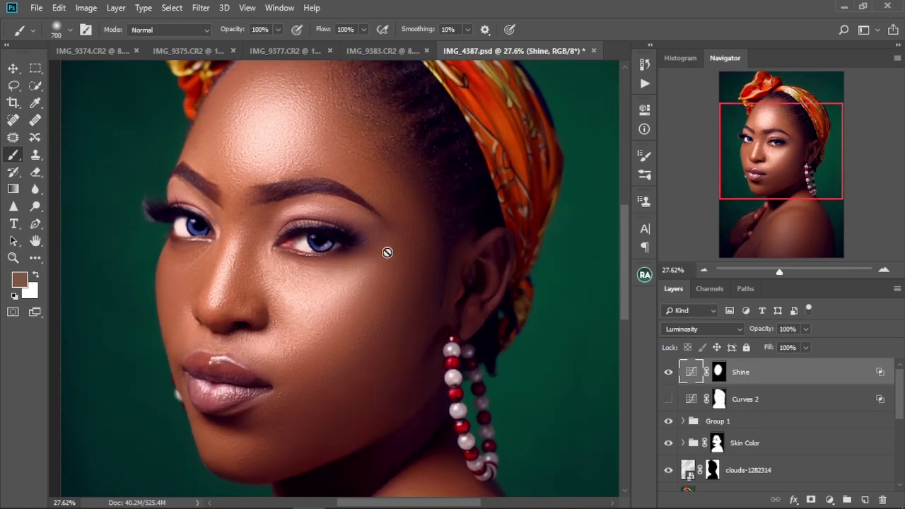
{"action": "scroll", "coordinate": [385, 261], "scroll_direction": "up", "scroll_amount": 1}
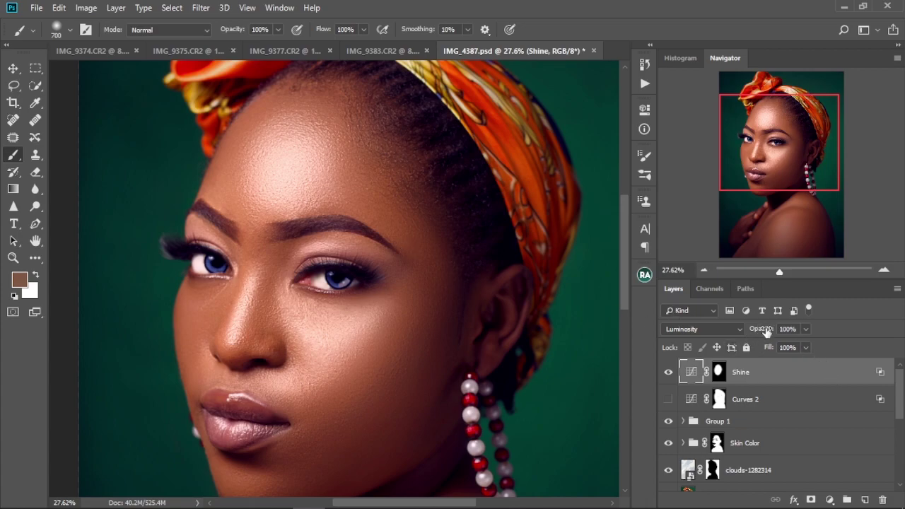
{"action": "mouse_move", "coordinate": [767, 332]}
{"action": "left_mouse_down"}
{"action": "mouse_move", "coordinate": [757, 330]}
{"action": "mouse_move", "coordinate": [765, 332]}
{"action": "left_mouse_up"}
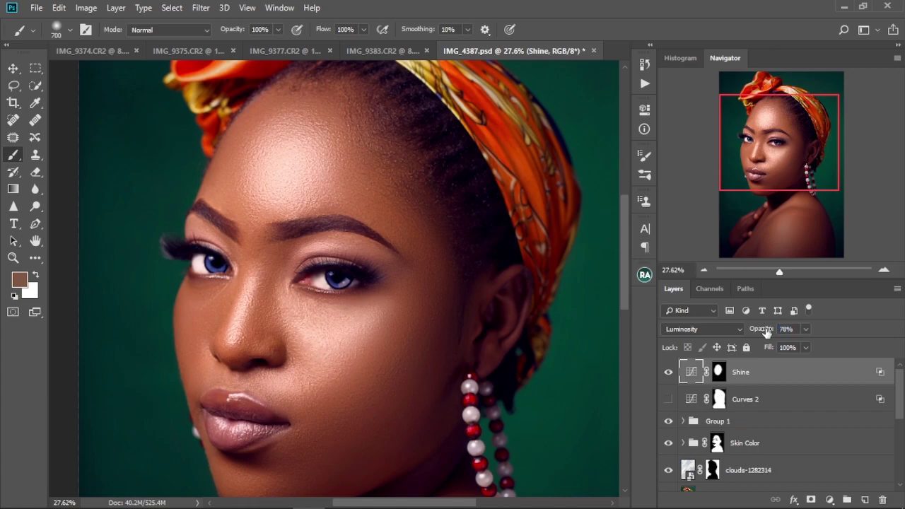
{"action": "left_click", "coordinate": [669, 372]}
{"action": "left_click", "coordinate": [669, 372]}
{"action": "left_click_drag", "start_coordinate": [764, 332], "coordinate": [767, 332]}
{"action": "left_click", "coordinate": [669, 372]}
{"action": "left_click", "coordinate": [669, 372]}
Fit the whole portrait on screen and toggle Shine to compare.
{"action": "key", "text": "ctrl+0"}
{"action": "scroll", "coordinate": [309, 317], "scroll_direction": "up", "scroll_amount": 4}
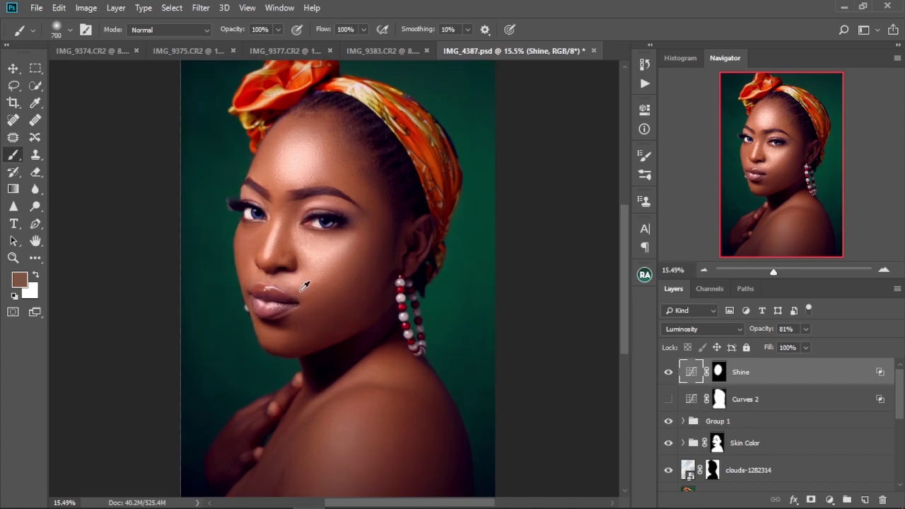
{"action": "scroll", "coordinate": [338, 283], "scroll_direction": "up", "scroll_amount": 3}
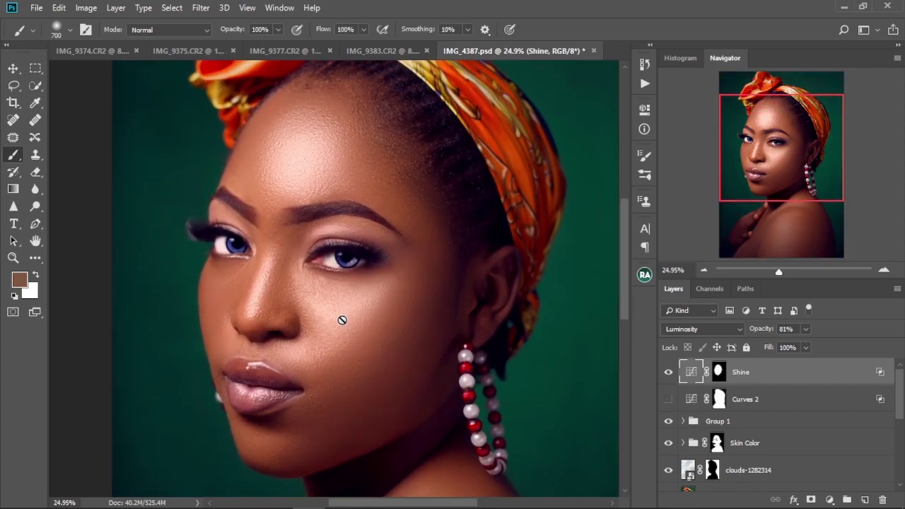
{"action": "left_click", "coordinate": [668, 372]}
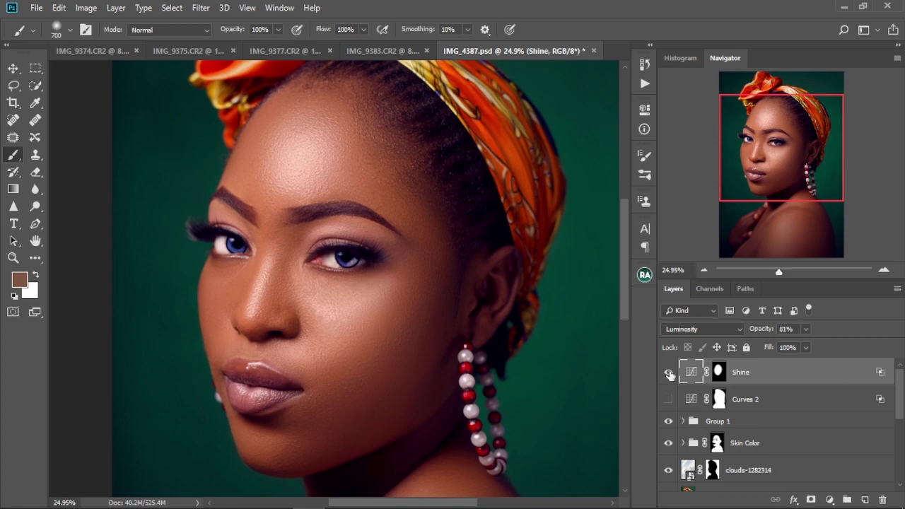
{"action": "left_click", "coordinate": [669, 372]}
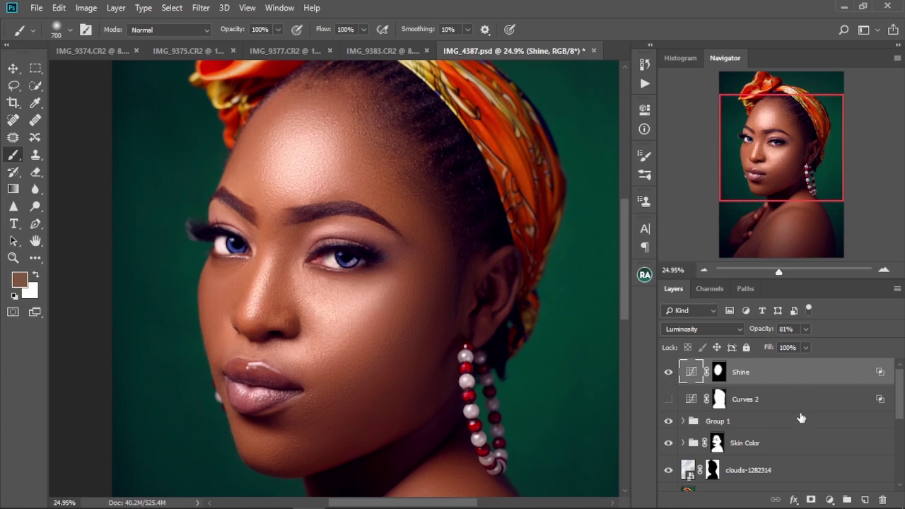
Add a Selective Color layer with the Whites' Black set to -58%.
{"action": "left_click", "coordinate": [829, 499]}
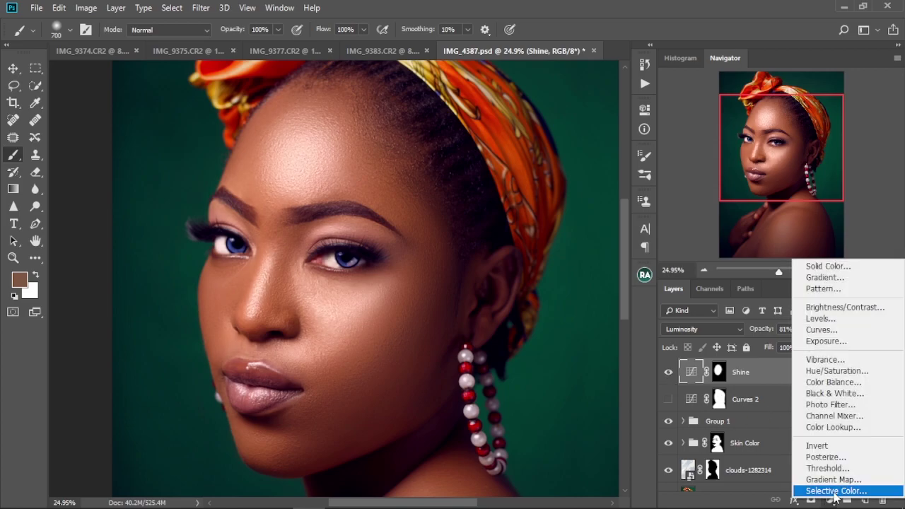
{"action": "left_click", "coordinate": [836, 490]}
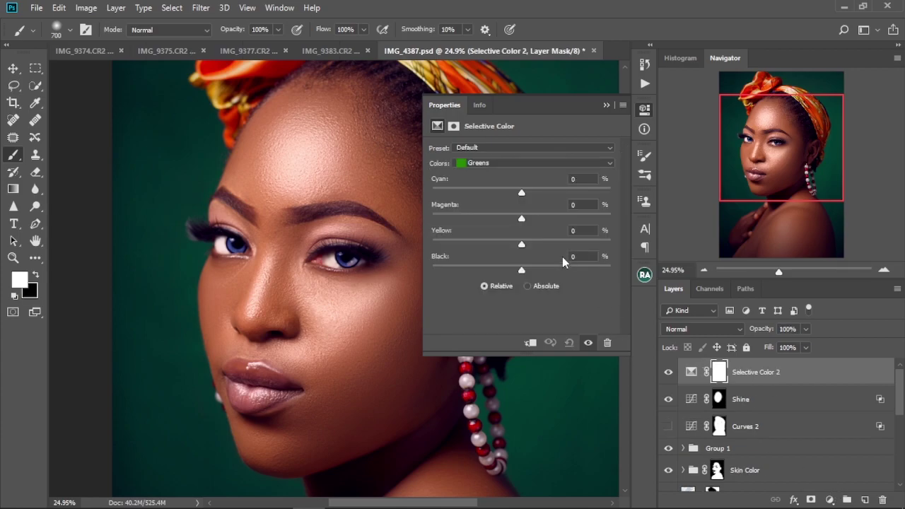
{"action": "left_click", "coordinate": [606, 165]}
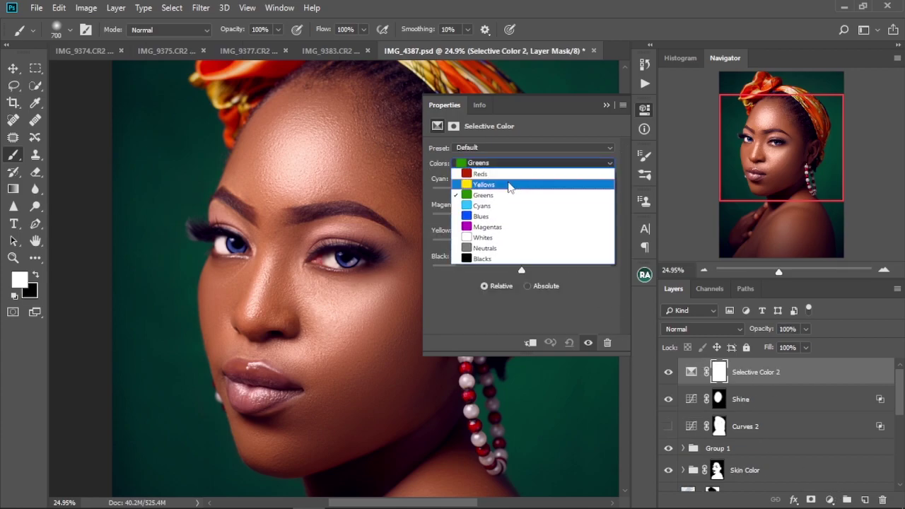
{"action": "left_click", "coordinate": [505, 238]}
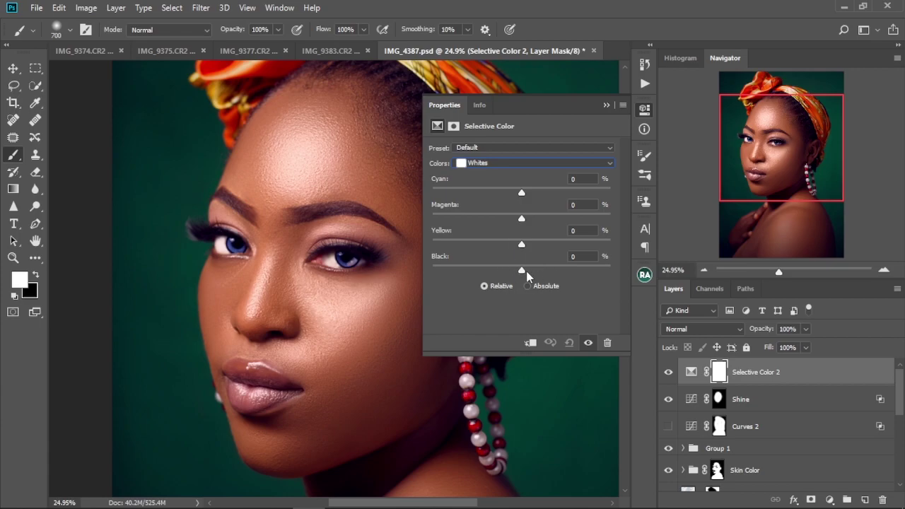
{"action": "left_click_drag", "start_coordinate": [521, 270], "coordinate": [464, 272]}
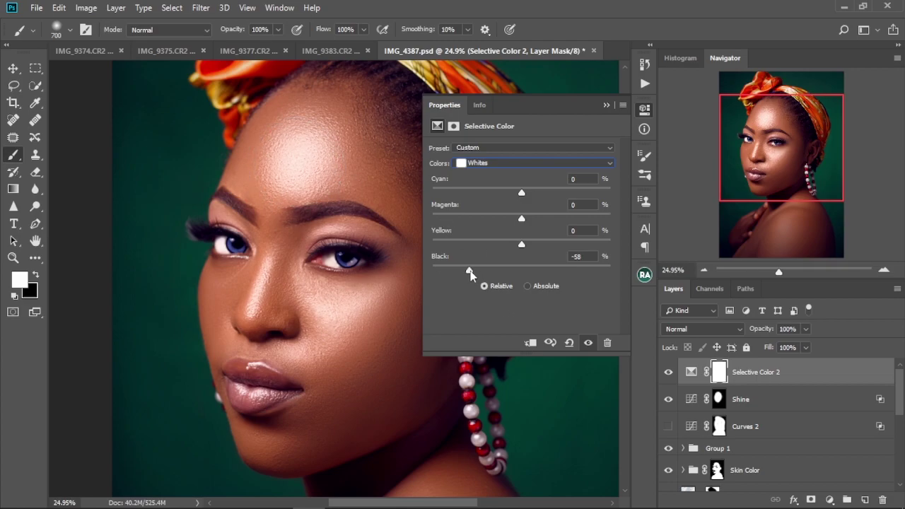
{"action": "left_click", "coordinate": [605, 106]}
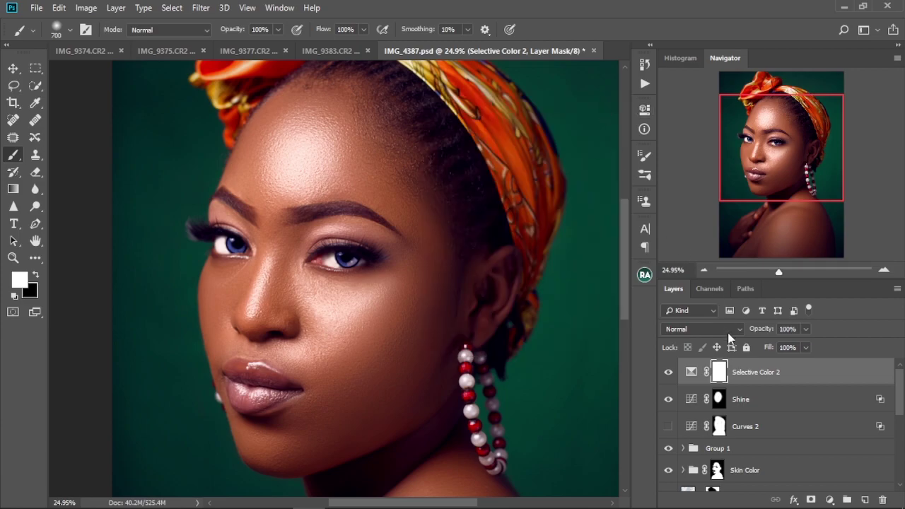
Invert the Selective Color 2 mask so its brightening is hidden everywhere.
{"action": "left_click", "coordinate": [668, 374]}
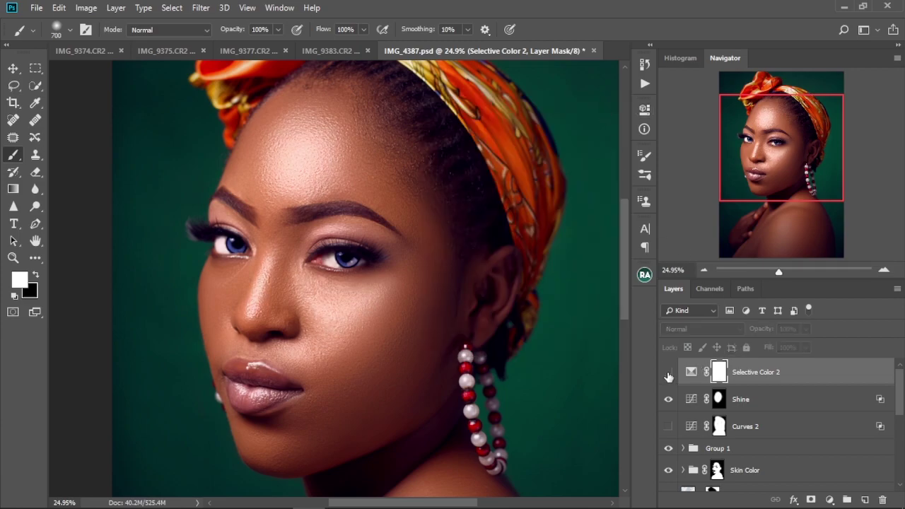
{"action": "left_click", "coordinate": [668, 375]}
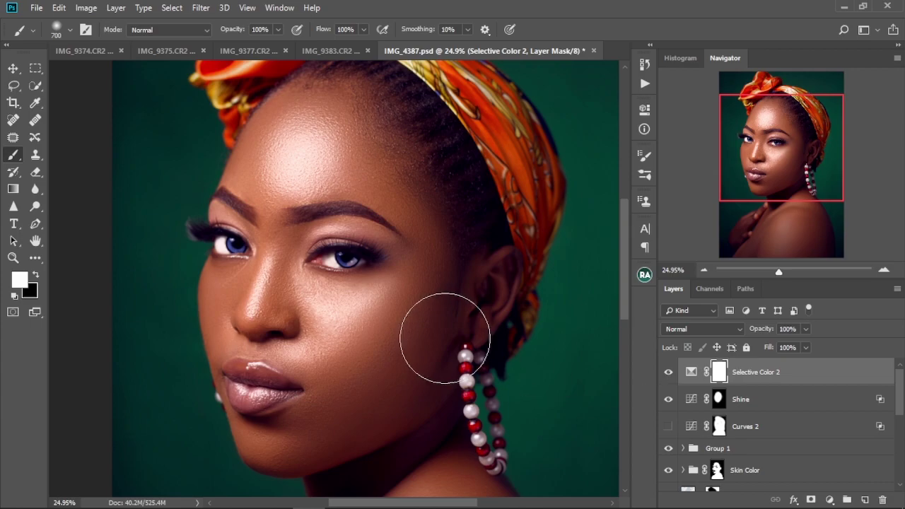
{"action": "key", "text": "ctrl+0"}
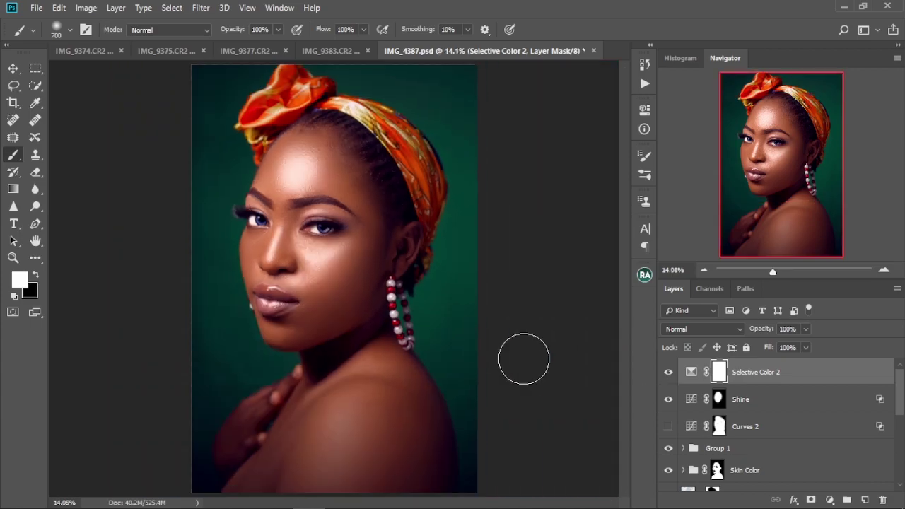
{"action": "left_click", "coordinate": [719, 400]}
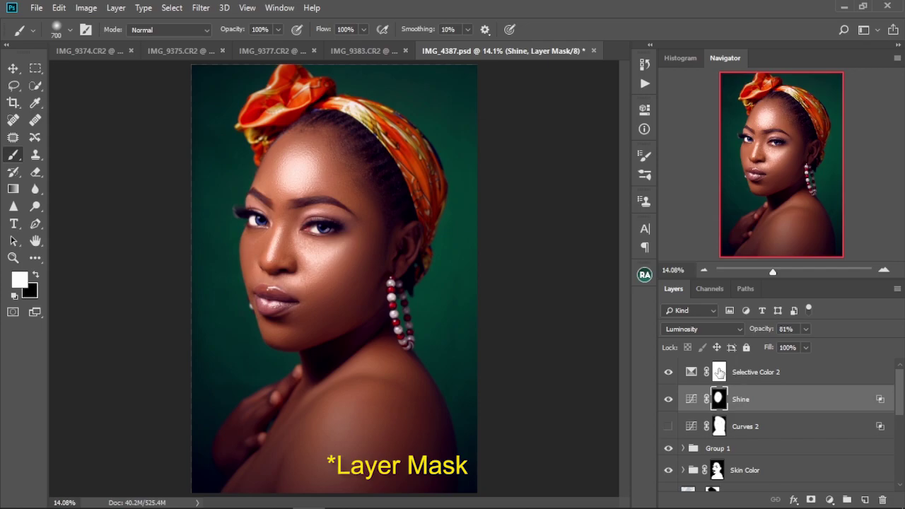
{"action": "left_click", "coordinate": [718, 374]}
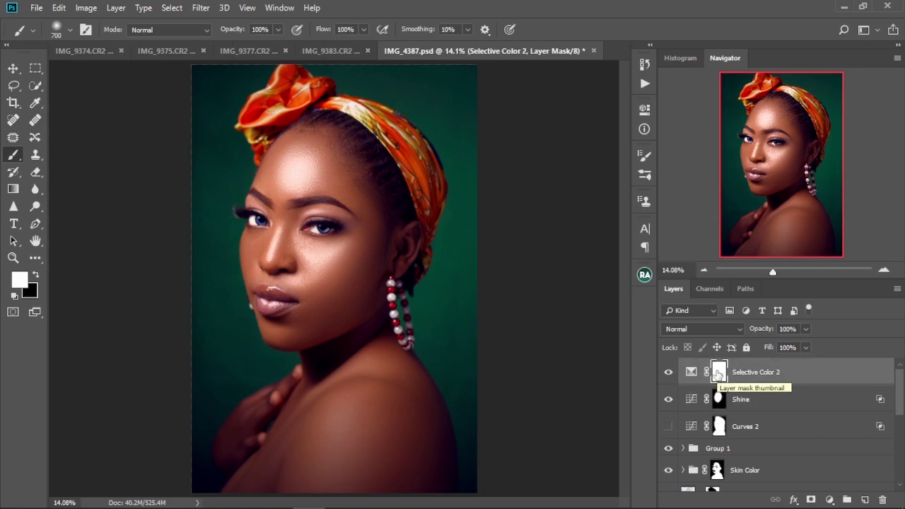
{"action": "key", "text": "ctrl+i"}
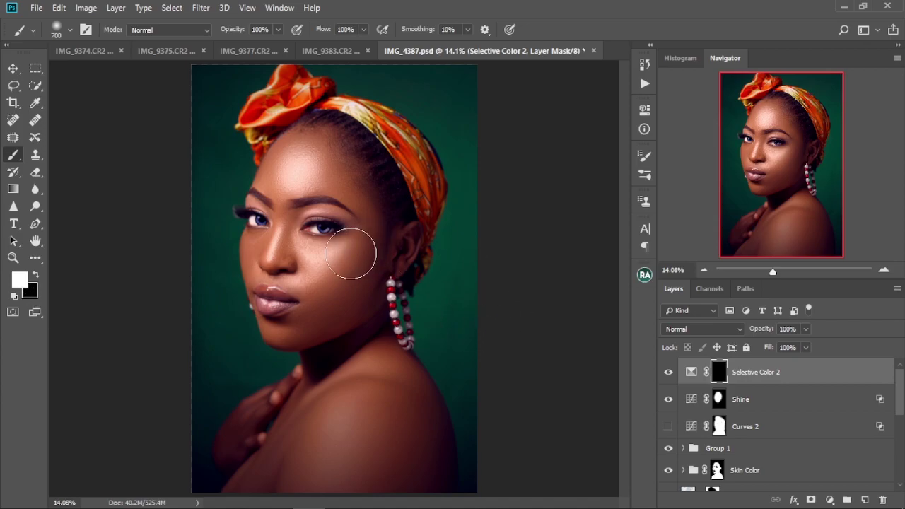
Paint the brightening back onto the right cheek, forehead and chin in white.
{"action": "scroll", "coordinate": [356, 248], "scroll_direction": "up", "scroll_amount": 2}
{"action": "scroll", "coordinate": [356, 248], "scroll_direction": "up", "scroll_amount": 2}
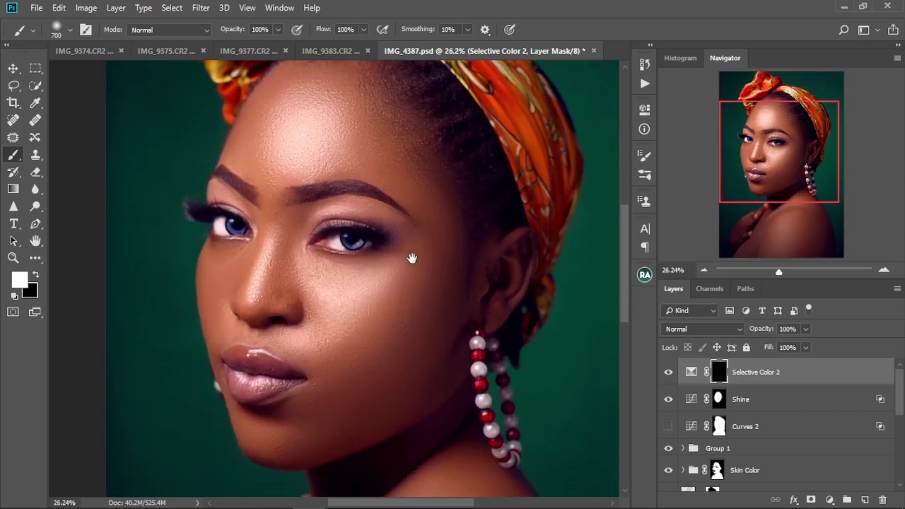
{"action": "scroll", "coordinate": [400, 259], "scroll_direction": "down", "scroll_amount": 1}
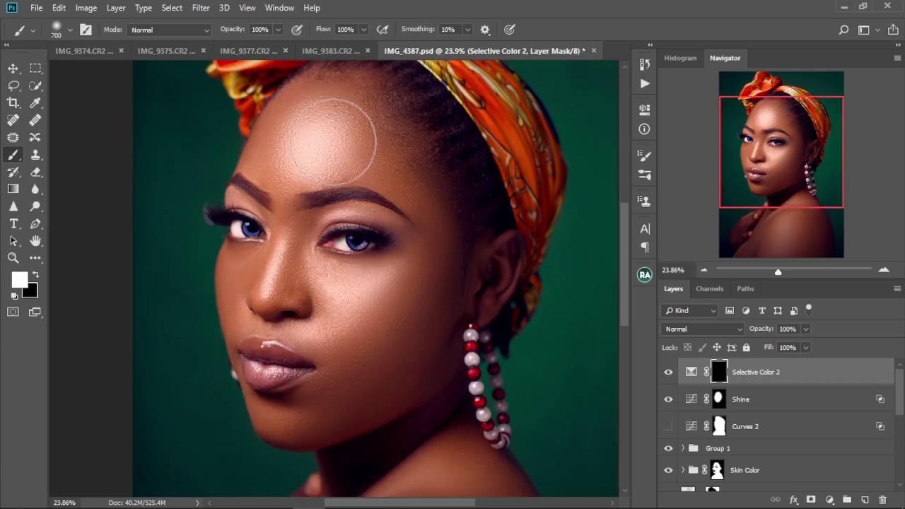
{"action": "left_click_drag", "start_coordinate": [416, 278], "coordinate": [391, 278]}
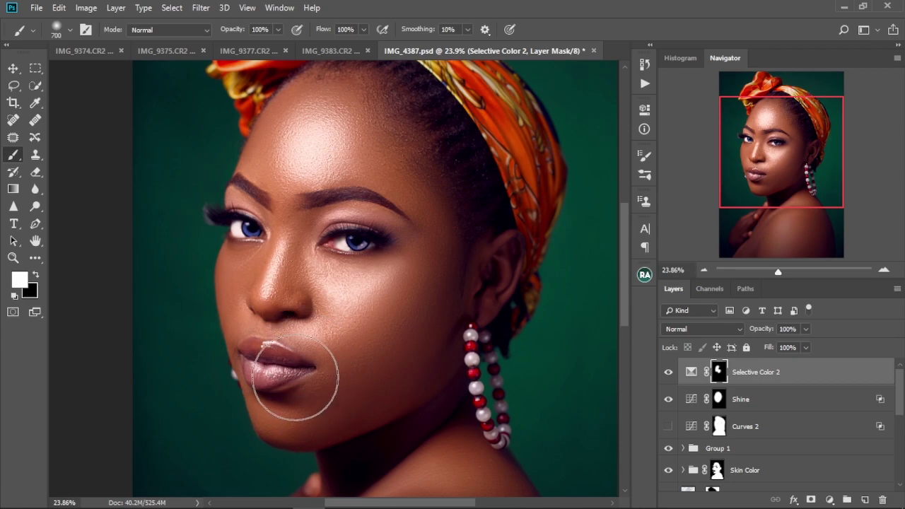
{"action": "mouse_move", "coordinate": [419, 205]}
{"action": "left_mouse_down"}
{"action": "mouse_move", "coordinate": [296, 161]}
{"action": "mouse_move", "coordinate": [320, 125]}
{"action": "mouse_move", "coordinate": [273, 169]}
{"action": "mouse_move", "coordinate": [313, 121]}
{"action": "mouse_move", "coordinate": [366, 110]}
{"action": "mouse_move", "coordinate": [407, 151]}
{"action": "mouse_move", "coordinate": [427, 218]}
{"action": "mouse_move", "coordinate": [431, 323]}
{"action": "left_mouse_up"}
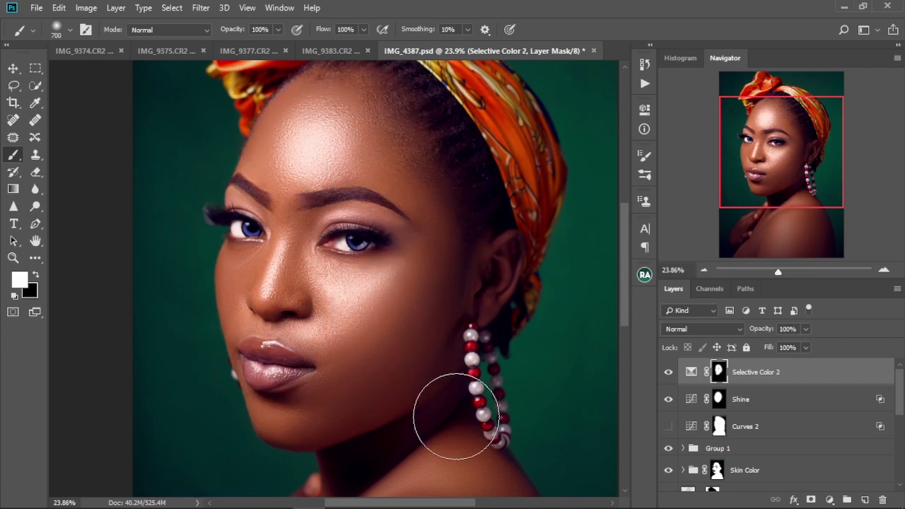
{"action": "mouse_move", "coordinate": [360, 393]}
{"action": "left_mouse_down"}
{"action": "mouse_move", "coordinate": [285, 397]}
{"action": "mouse_move", "coordinate": [254, 316]}
{"action": "mouse_move", "coordinate": [250, 280]}
{"action": "mouse_move", "coordinate": [276, 244]}
{"action": "mouse_move", "coordinate": [263, 202]}
{"action": "mouse_move", "coordinate": [310, 136]}
{"action": "mouse_move", "coordinate": [363, 123]}
{"action": "mouse_move", "coordinate": [398, 268]}
{"action": "left_mouse_up"}
{"action": "key", "text": "space"}
{"action": "left_click_drag", "start_coordinate": [338, 370], "coordinate": [349, 278]}
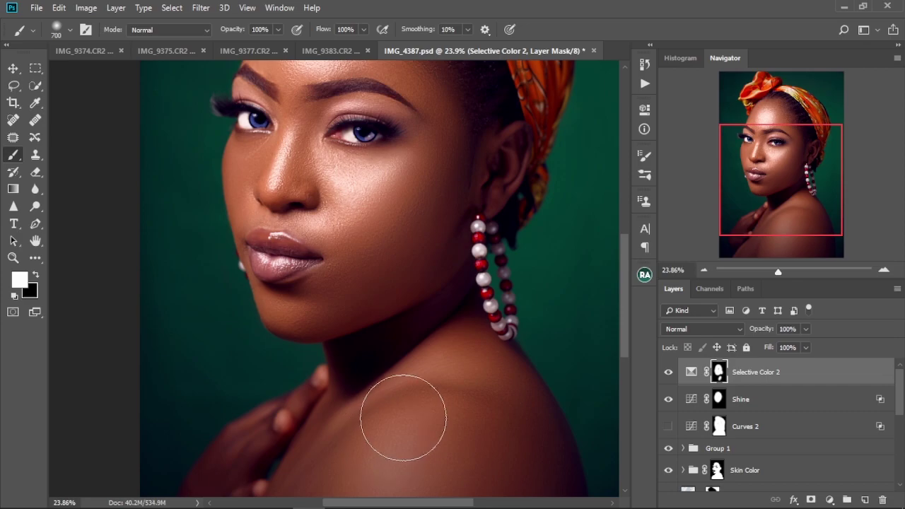
{"action": "left_click_drag", "start_coordinate": [398, 418], "coordinate": [379, 304]}
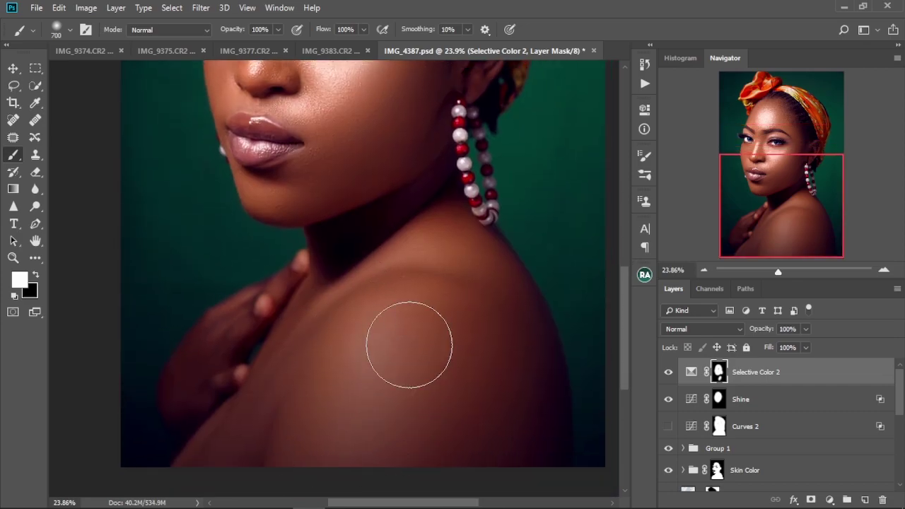
{"action": "scroll", "coordinate": [447, 357], "scroll_direction": "down", "scroll_amount": 3}
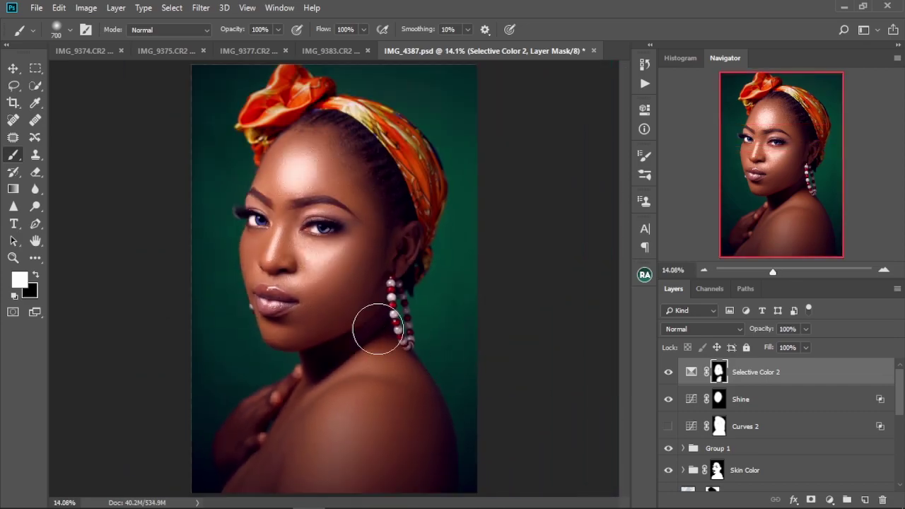
{"action": "scroll", "coordinate": [337, 276], "scroll_direction": "up", "scroll_amount": 3}
{"action": "left_click_drag", "start_coordinate": [336, 307], "coordinate": [341, 318]}
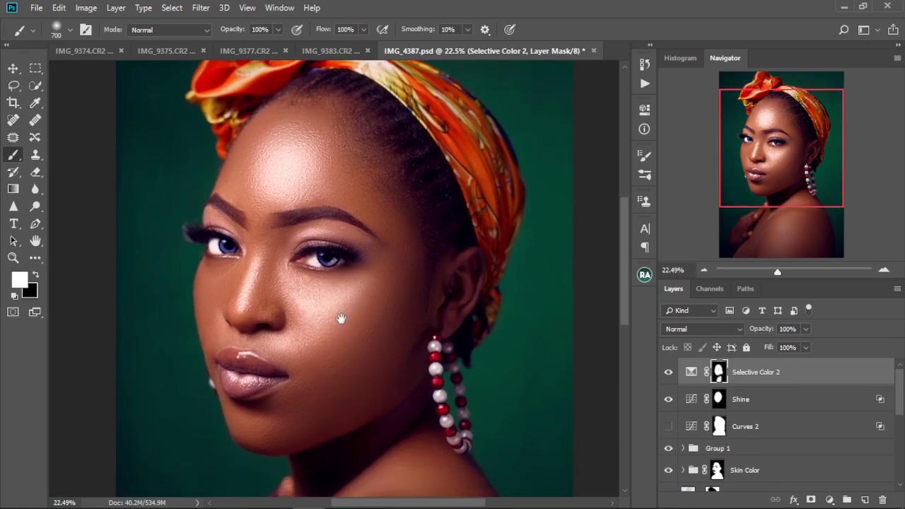
Group Shine with Selective Color 2 into Group 2, then toggle Group 2's visibility to compare the facial glow.
{"action": "left_click", "coordinate": [769, 401], "text": "shift"}
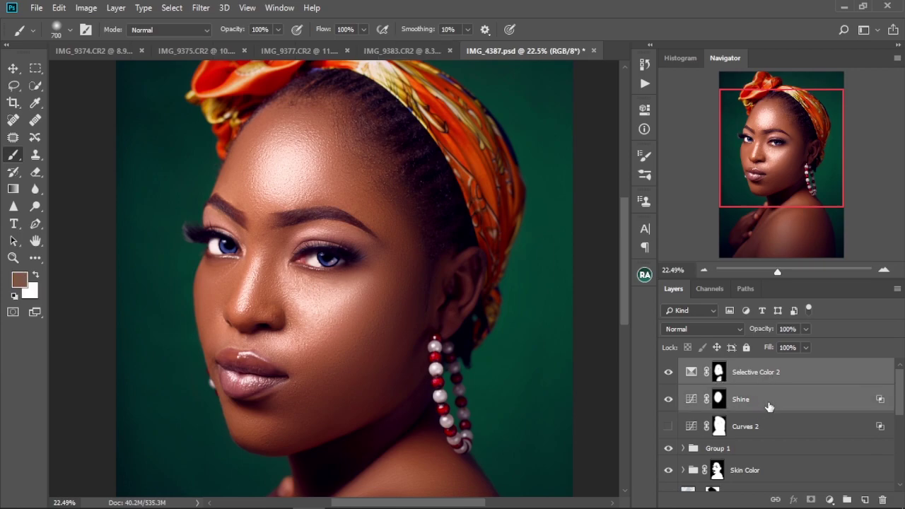
{"action": "key", "text": "ctrl+g"}
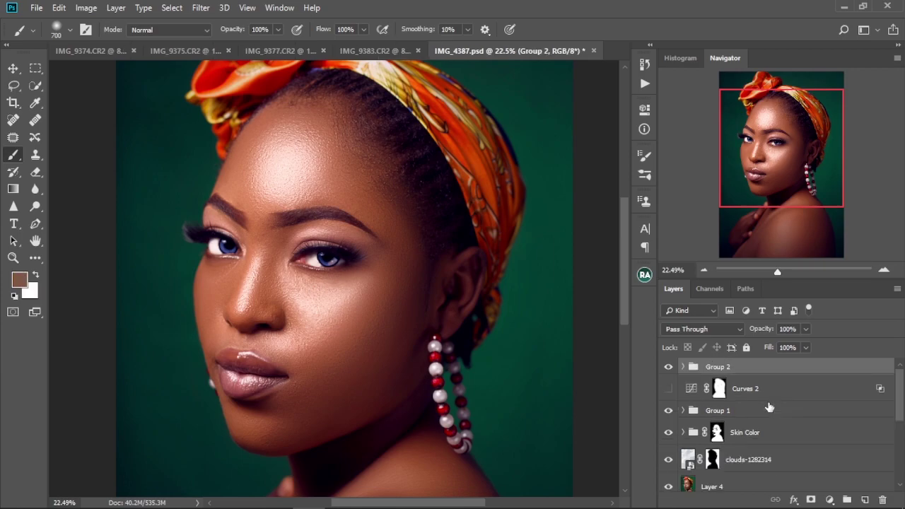
{"action": "left_click", "coordinate": [668, 367]}
{"action": "left_click", "coordinate": [668, 367]}
{"action": "left_click", "coordinate": [668, 368]}
{"action": "left_click", "coordinate": [668, 368]}
{"action": "left_click_drag", "start_coordinate": [384, 238], "coordinate": [387, 265]}
{"action": "scroll", "coordinate": [387, 265], "scroll_direction": "up", "scroll_amount": 1}
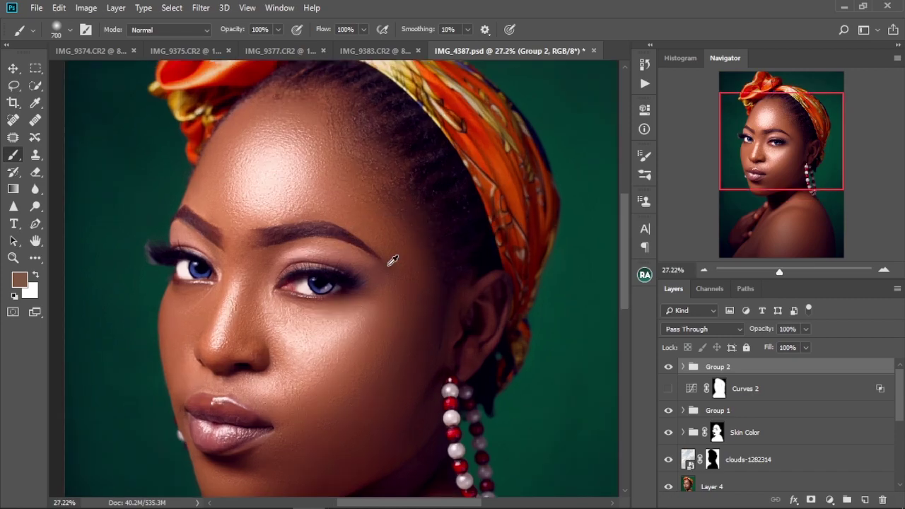
{"action": "scroll", "coordinate": [392, 260], "scroll_direction": "down", "scroll_amount": 1}
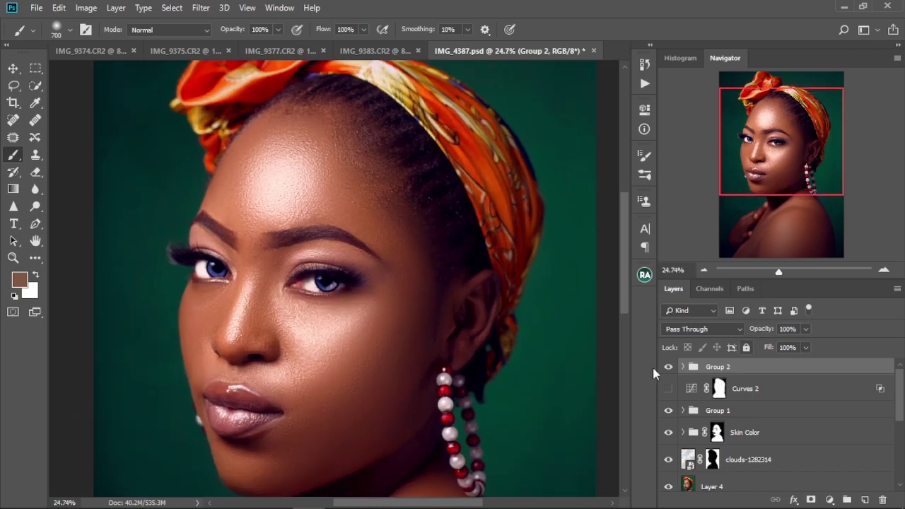
{"action": "left_click", "coordinate": [668, 367]}
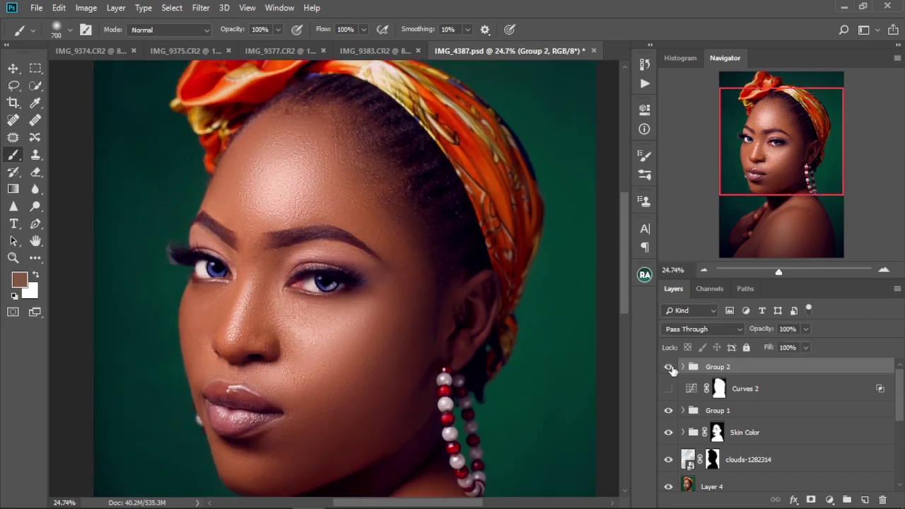